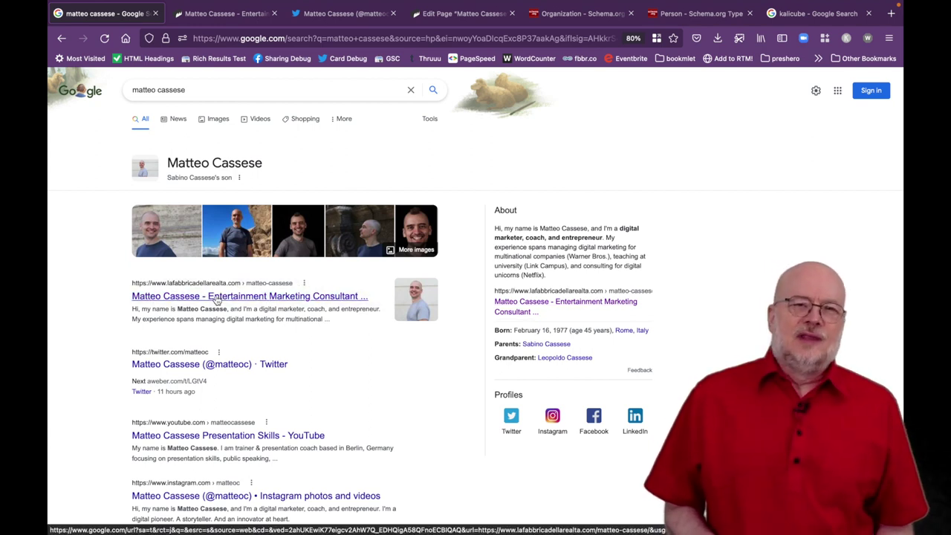
Open the person's profile page on lafabbricadellarealta.com and select its domain in the address bar.
left_click(216, 297)
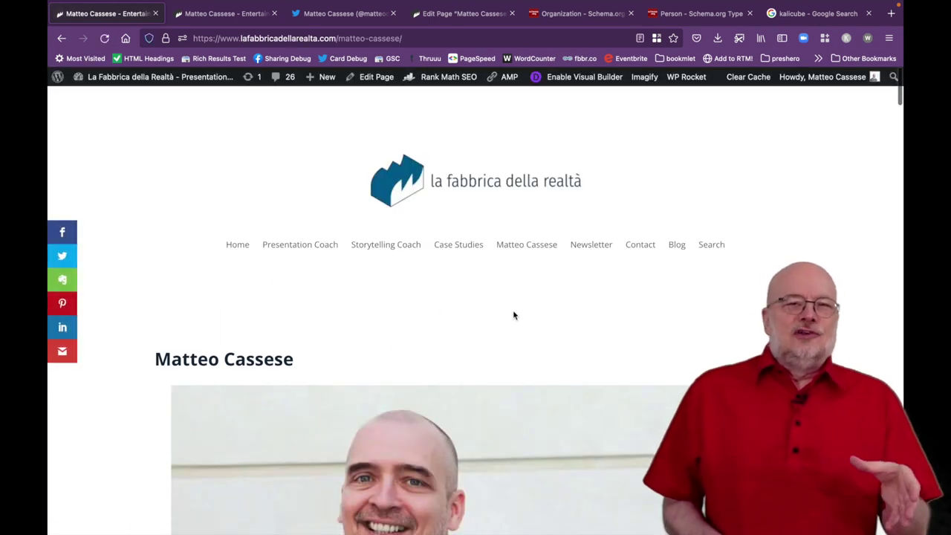
double_click(325, 39)
left_click_drag(319, 41, 221, 41)
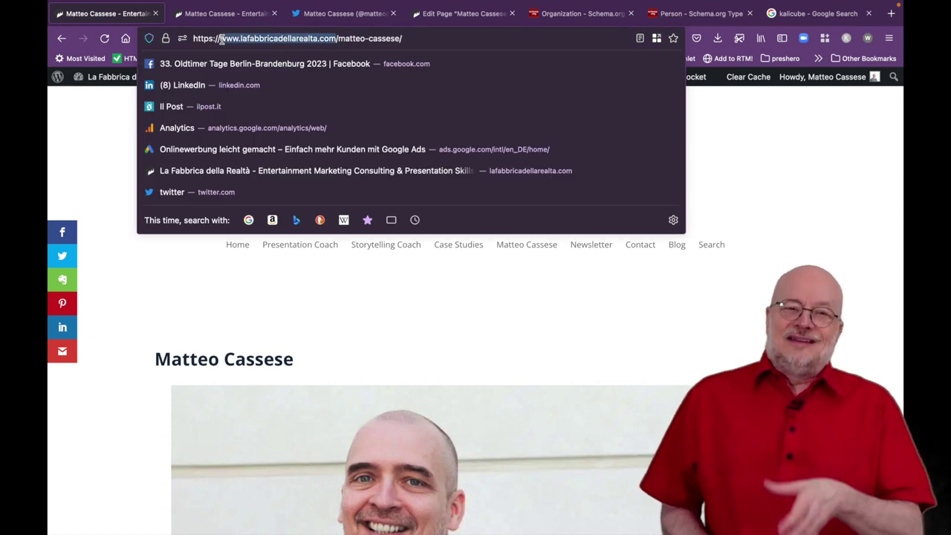
left_click(214, 292)
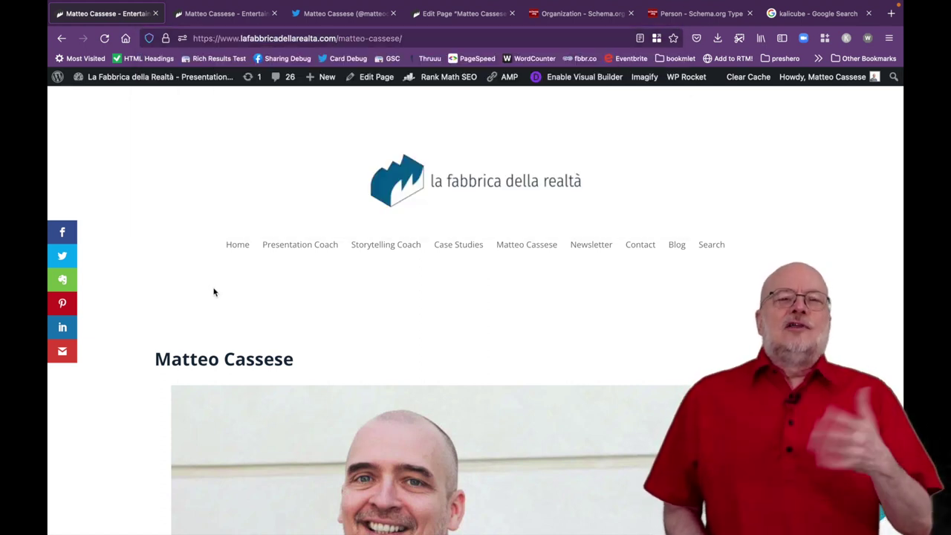
Scroll down to highlight and read the intro bio paragraph, then return to the top.
scroll(243, 334, "down", 10)
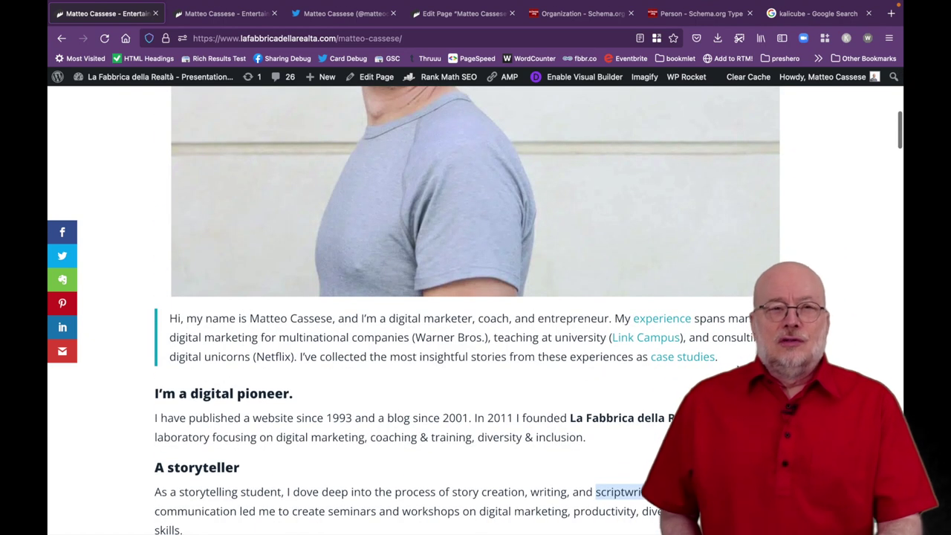
left_click_drag(735, 365, 169, 318)
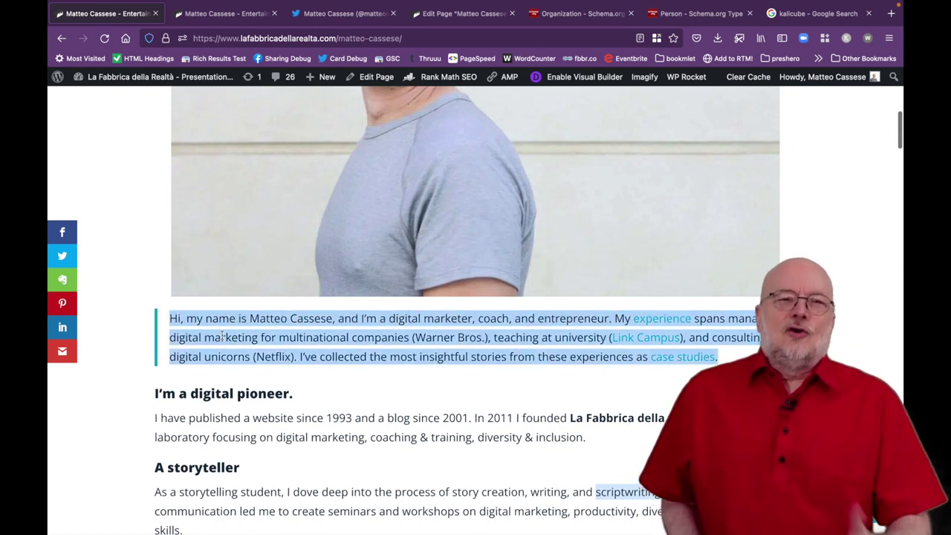
left_click(221, 335)
scroll(249, 341, "up", 5)
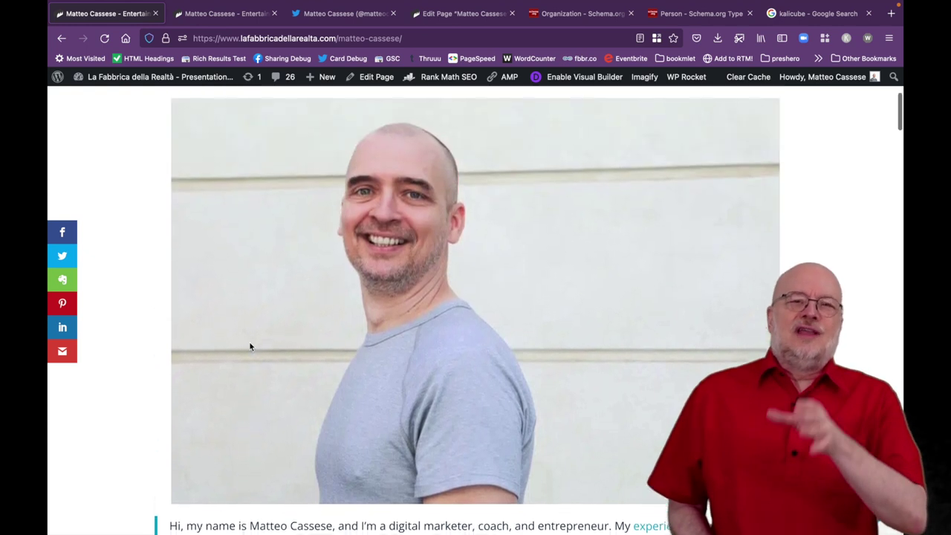
On the Twitter profile, select the bio text and open its lafabbricadellarealta.com link in a new tab.
left_click(337, 18)
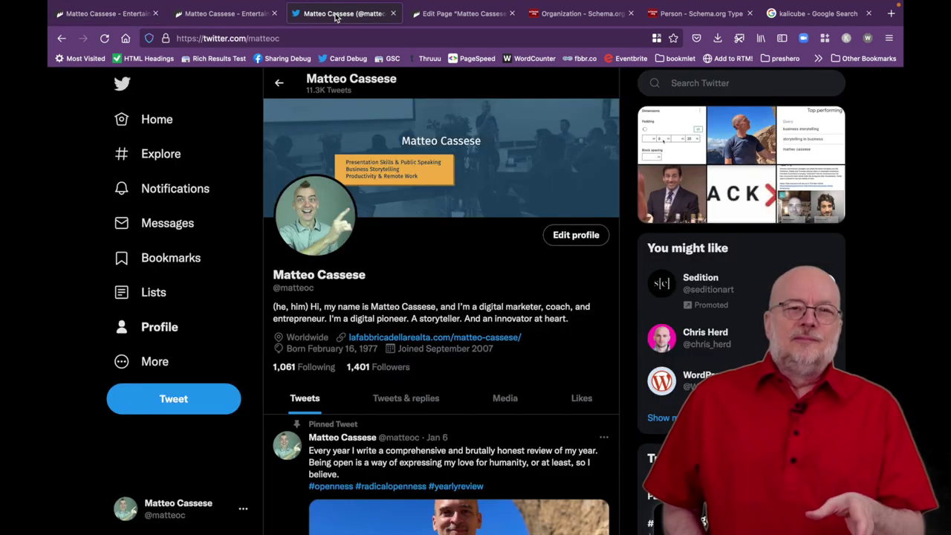
scroll(352, 316, "down", 1)
left_click_drag(311, 282, 569, 296)
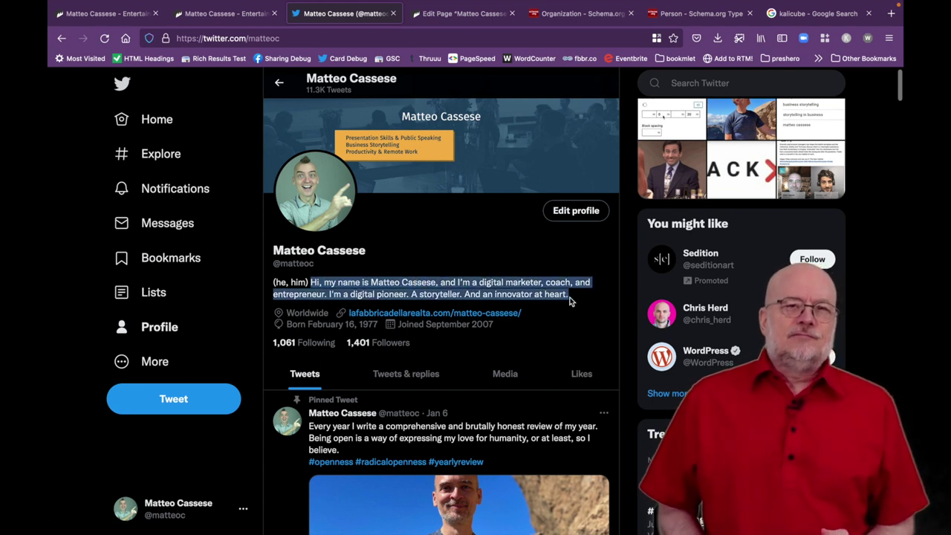
left_click(460, 318)
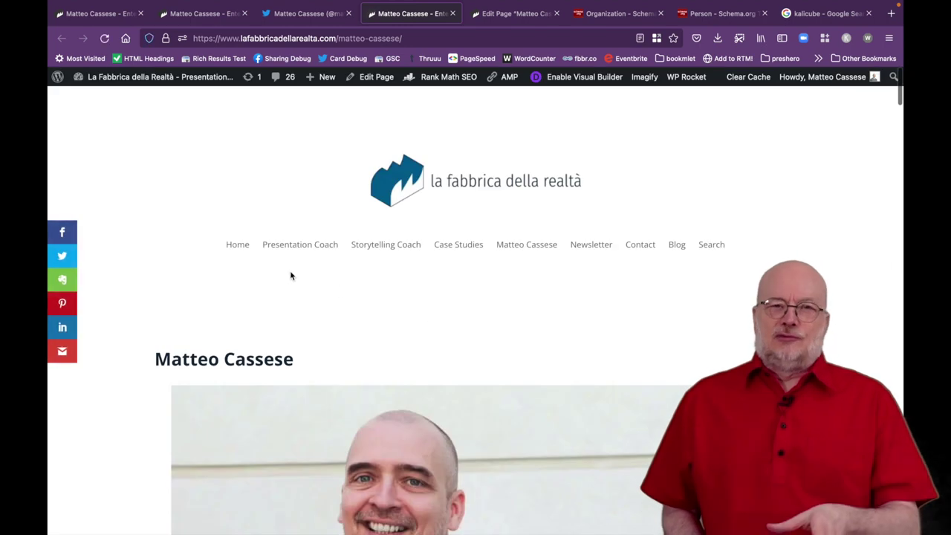
Visit the La Fabbrica della Realtà home page, then return to the person's bio page.
left_click(240, 250)
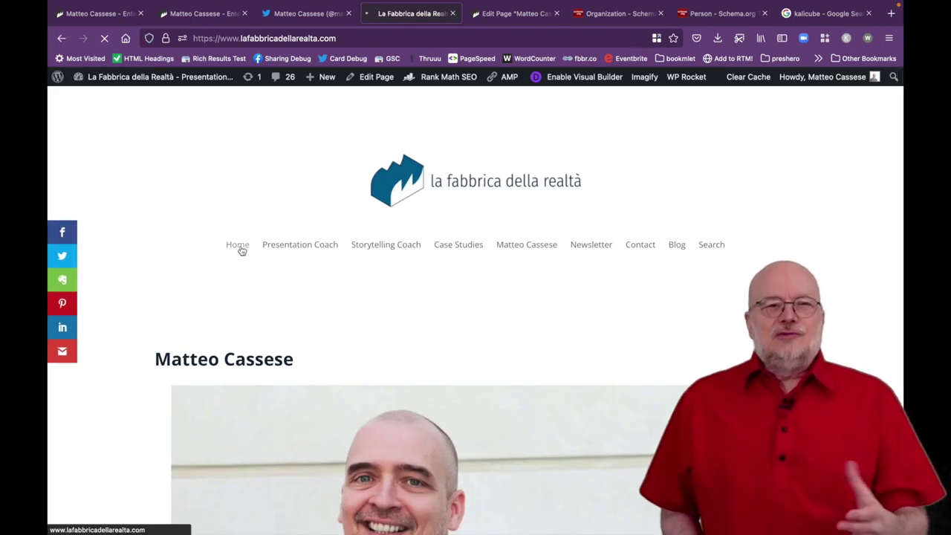
left_click_drag(340, 38, 193, 43)
left_click(114, 132)
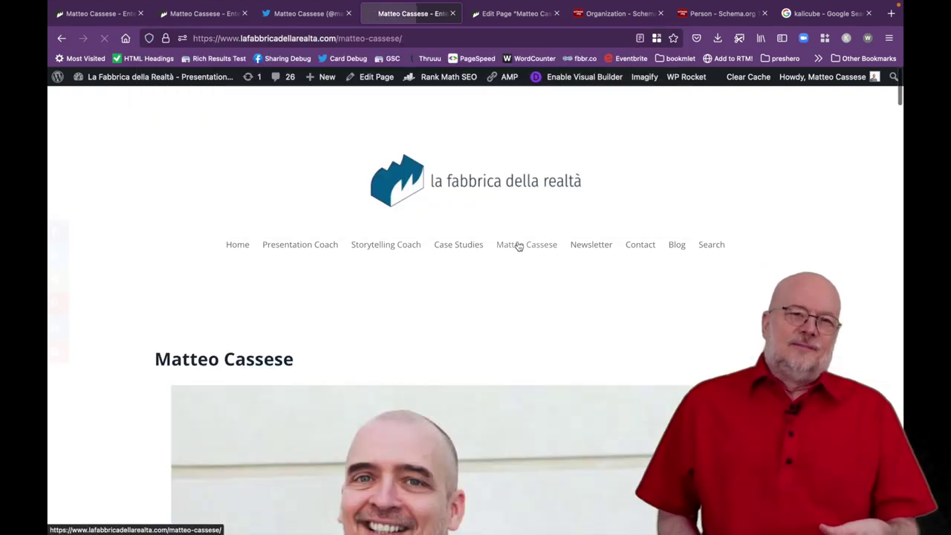
Scroll through the full bio, then go back to the Twitter profile.
scroll(354, 357, "down", 3)
scroll(354, 357, "down", 8)
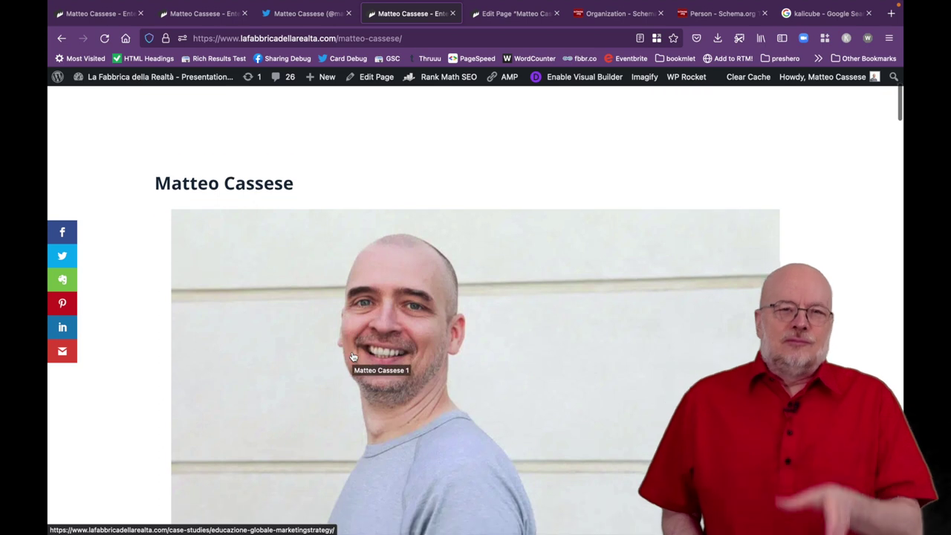
scroll(353, 358, "down", 8)
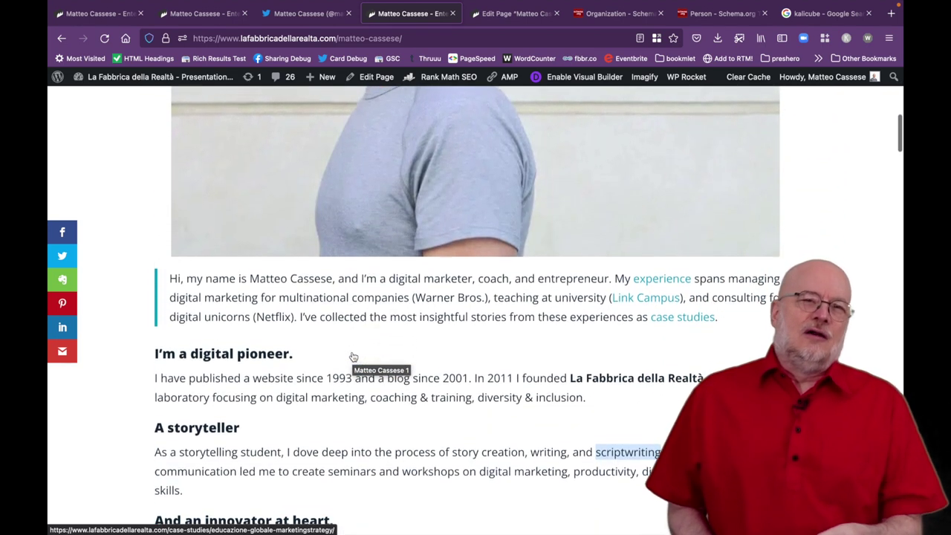
scroll(353, 355, "down", 3)
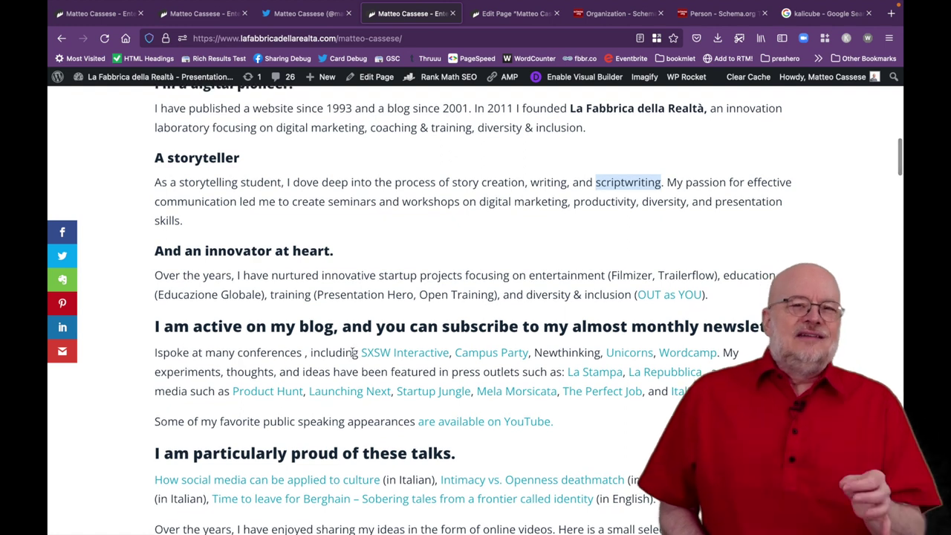
scroll(354, 354, "up", 10)
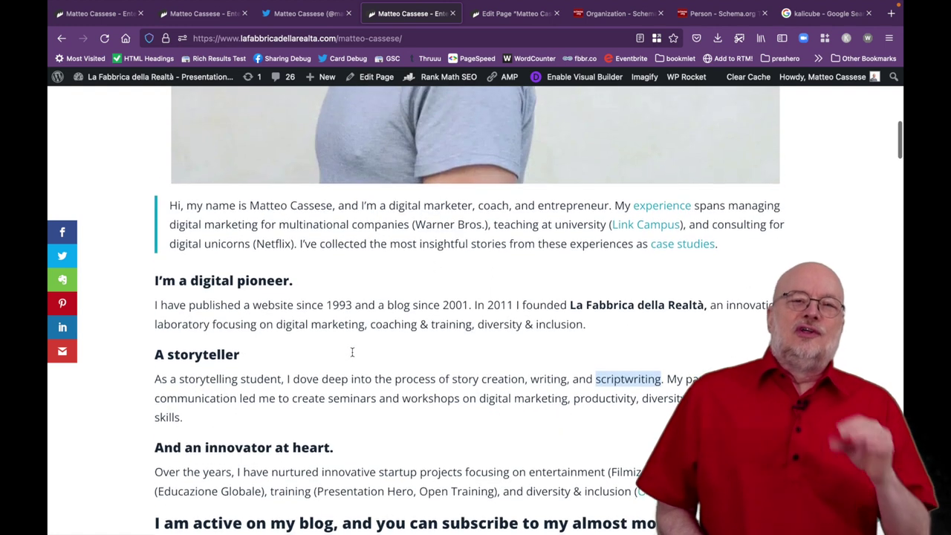
left_click(316, 14)
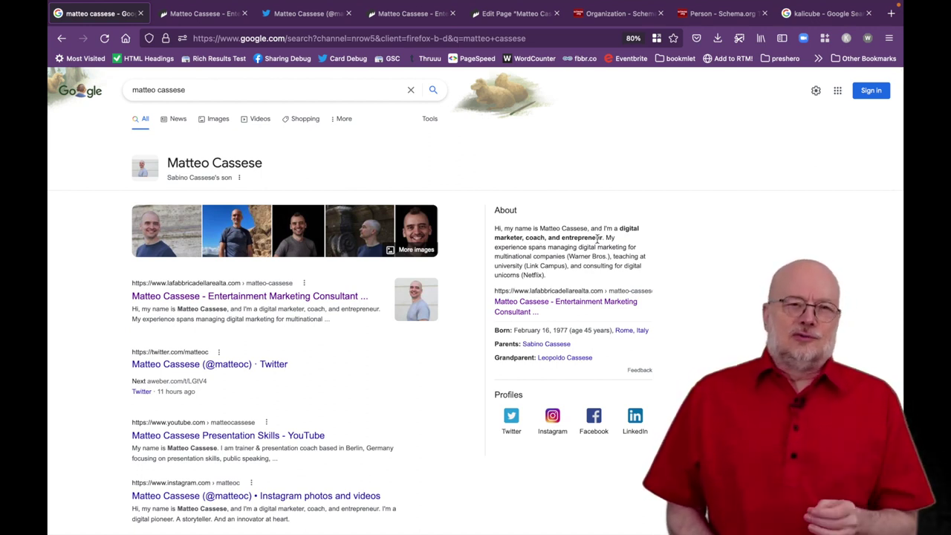
left_click(211, 14)
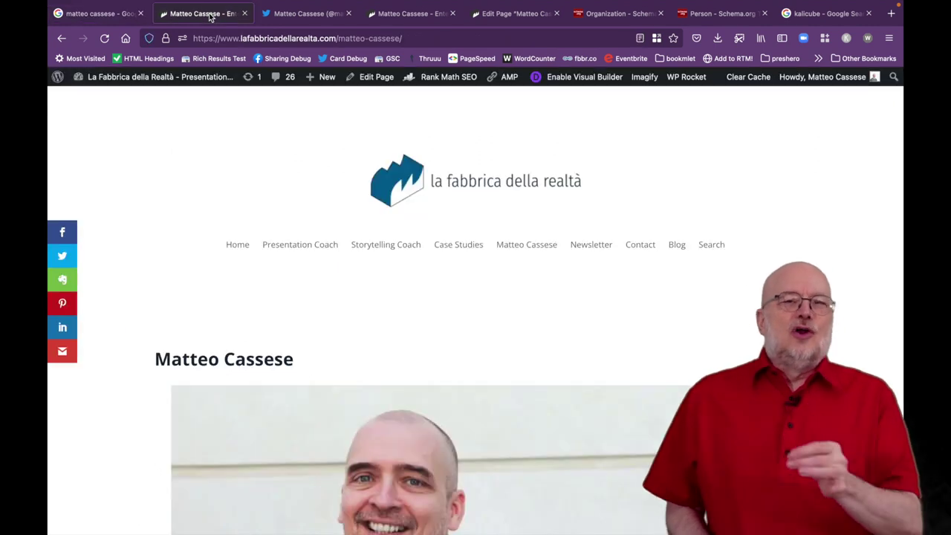
scroll(303, 310, "down", 10)
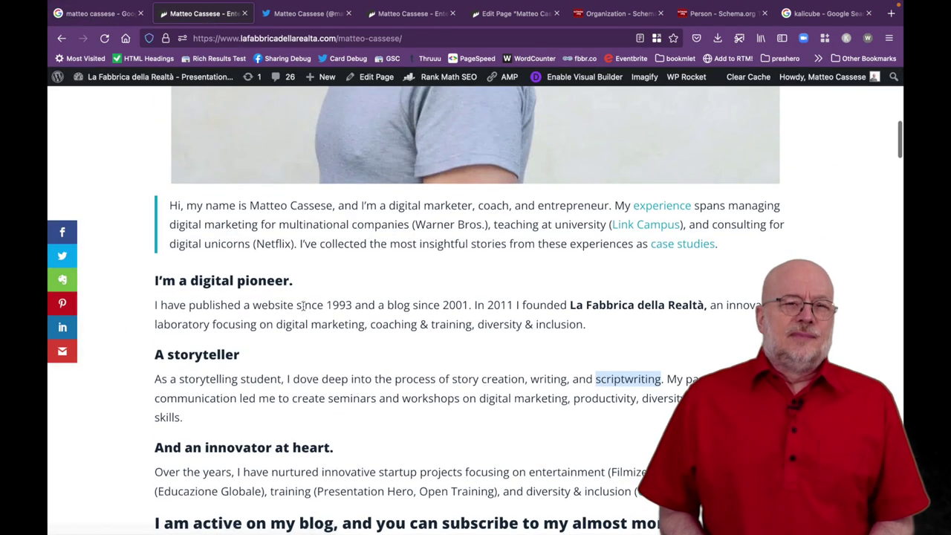
left_click_drag(732, 246, 168, 207)
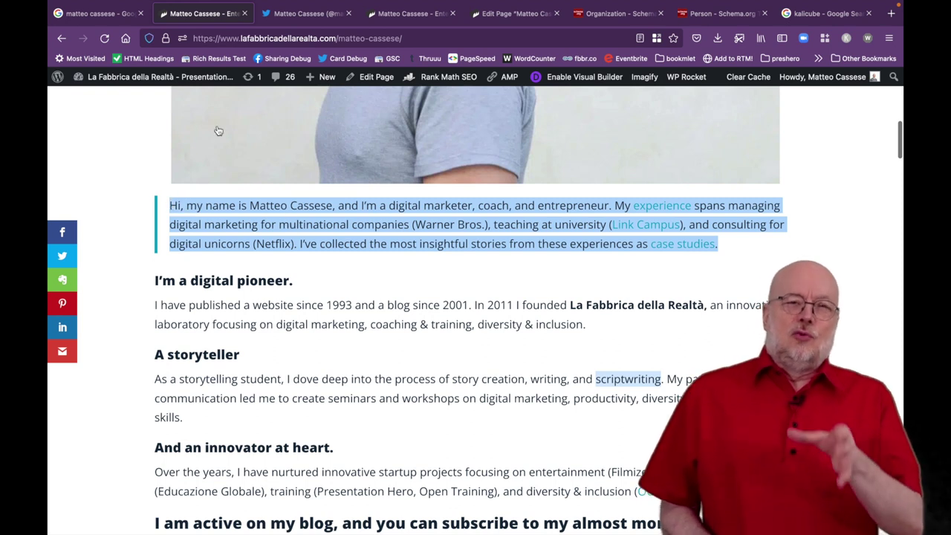
left_click(113, 15)
left_click_drag(552, 280, 492, 233)
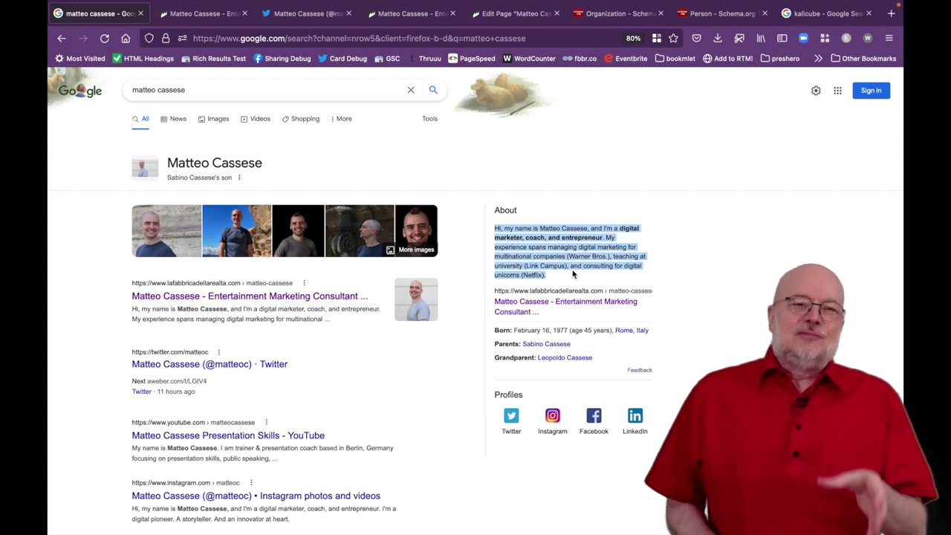
left_click(215, 13)
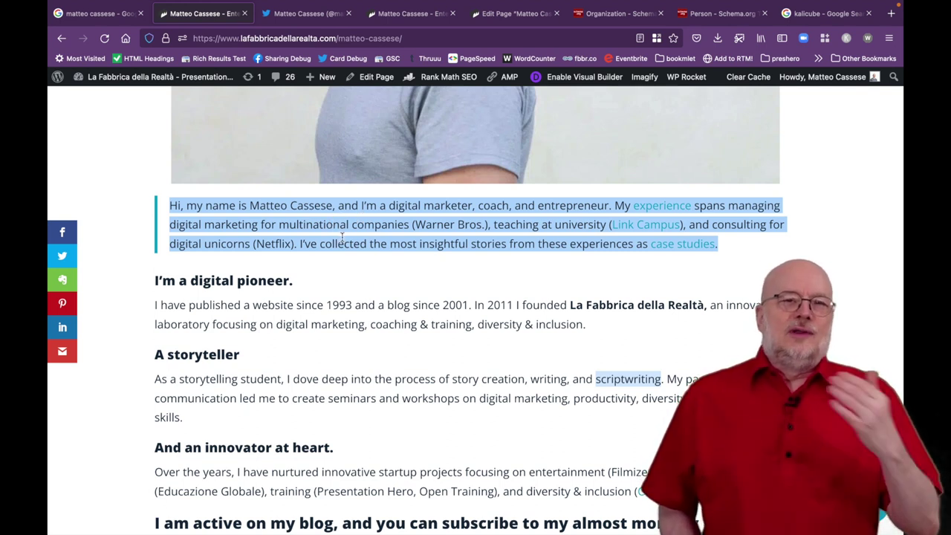
left_click(115, 15)
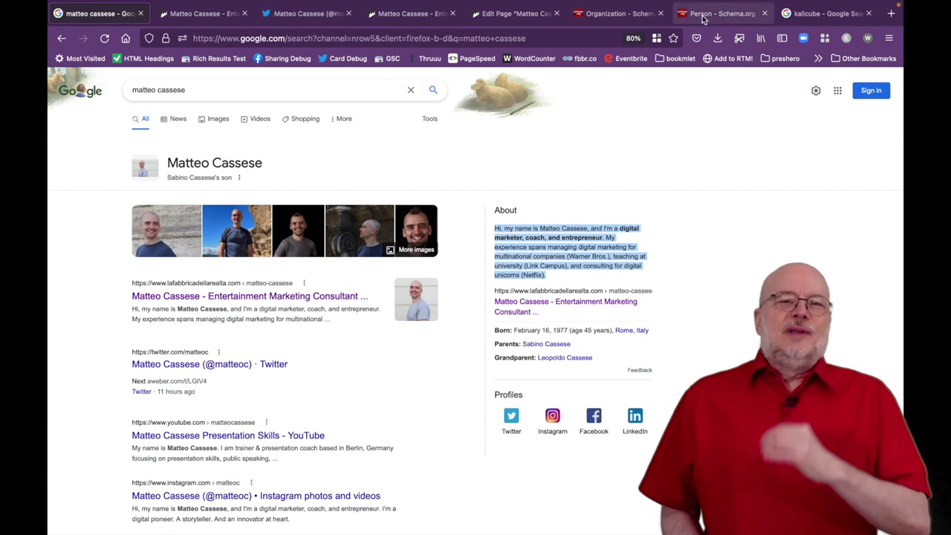
Browse the Schema.org Organization property table, then switch to the Person type page.
left_click(598, 16)
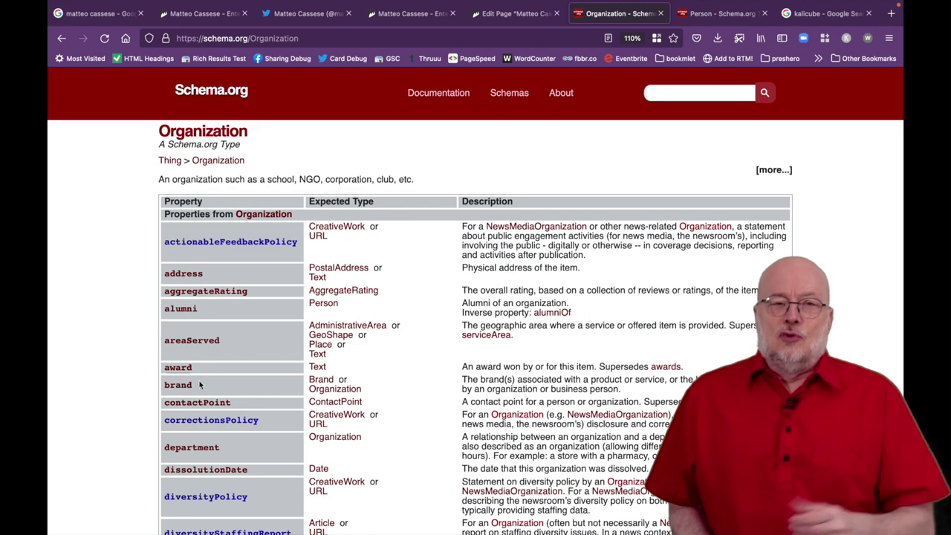
scroll(364, 435, "down", 2)
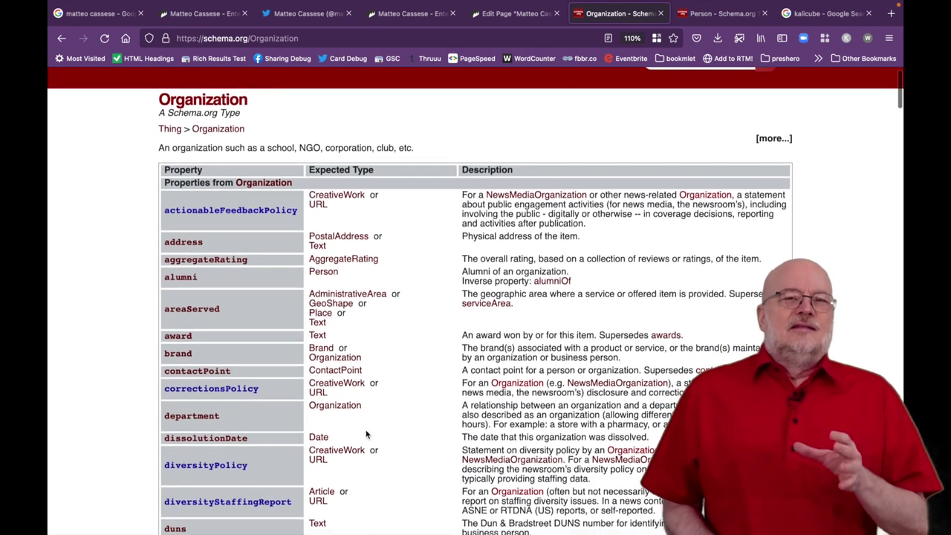
scroll(365, 435, "down", 5)
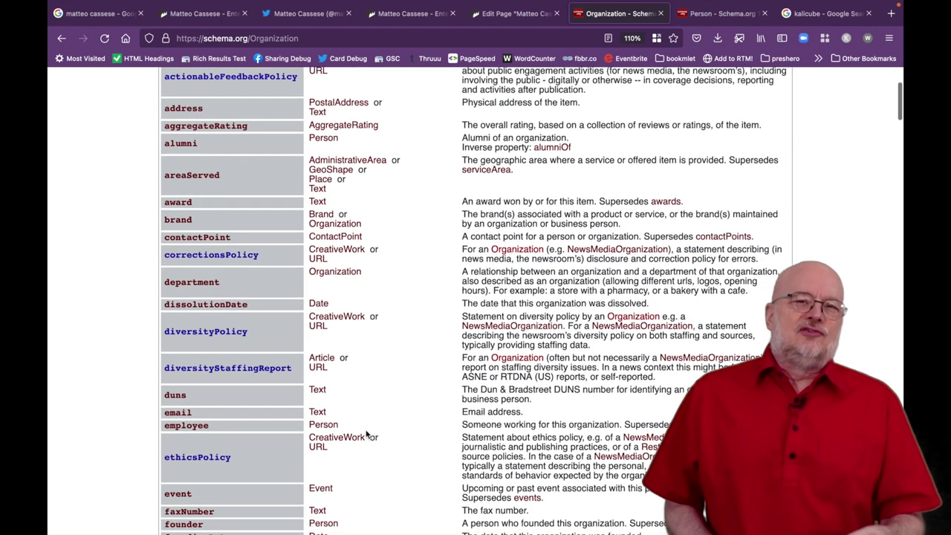
scroll(365, 434, "down", 2)
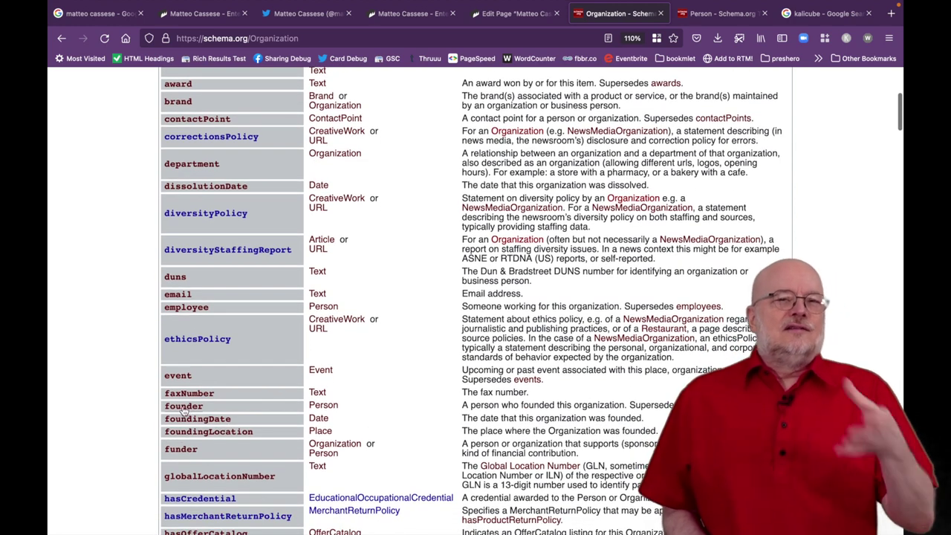
scroll(402, 393, "up", 5)
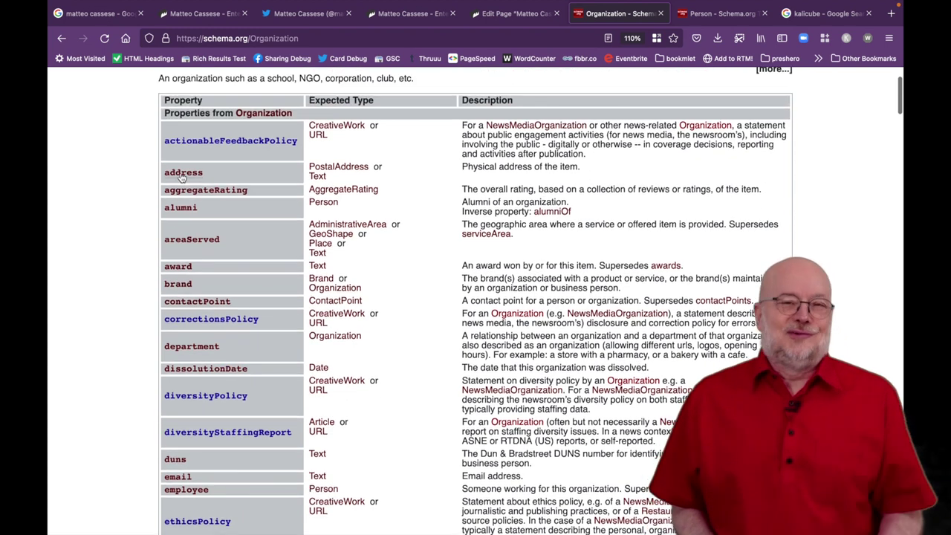
scroll(230, 186, "up", 1)
scroll(229, 182, "up", 3)
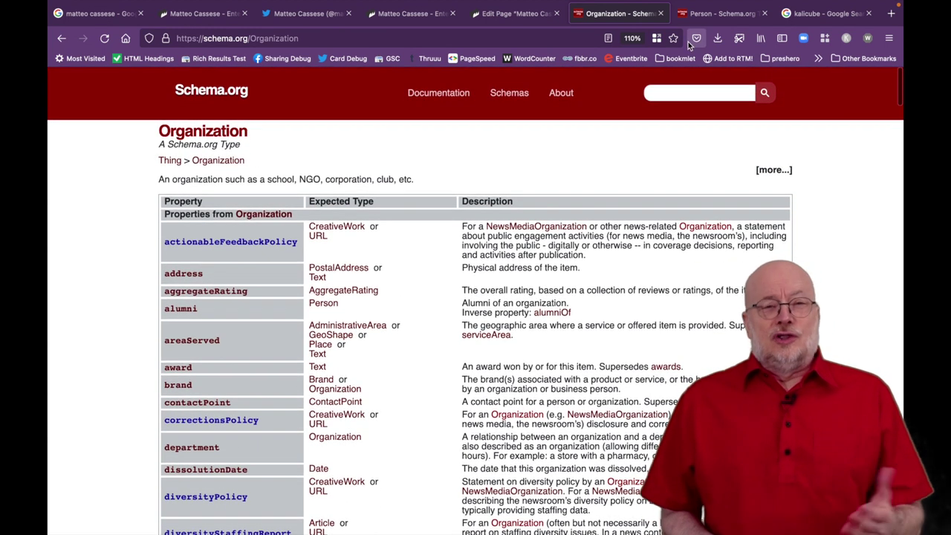
left_click(698, 15)
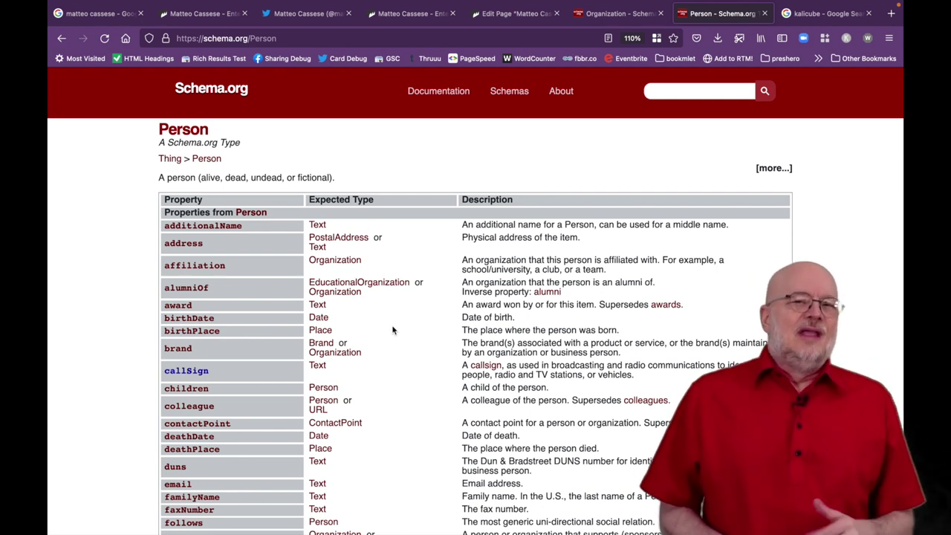
scroll(393, 334, "down", 3)
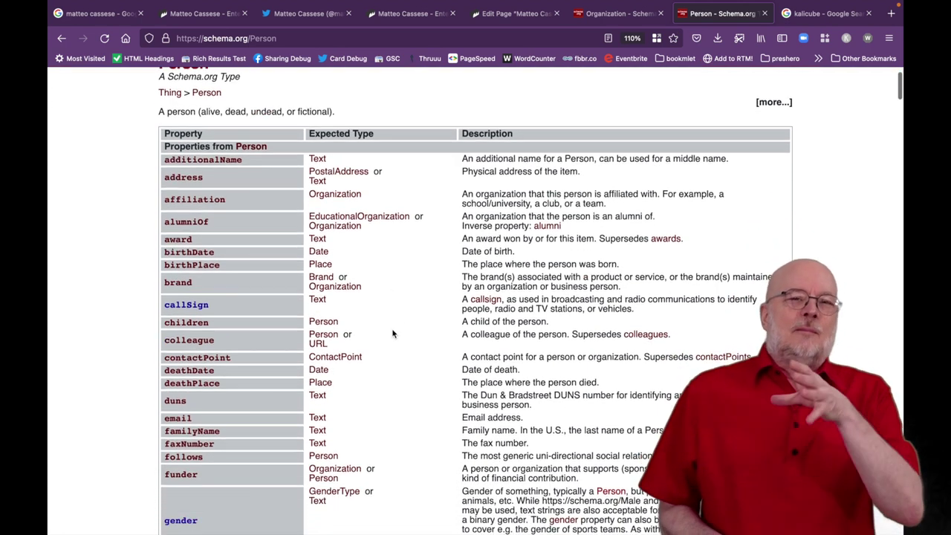
scroll(393, 334, "down", 1)
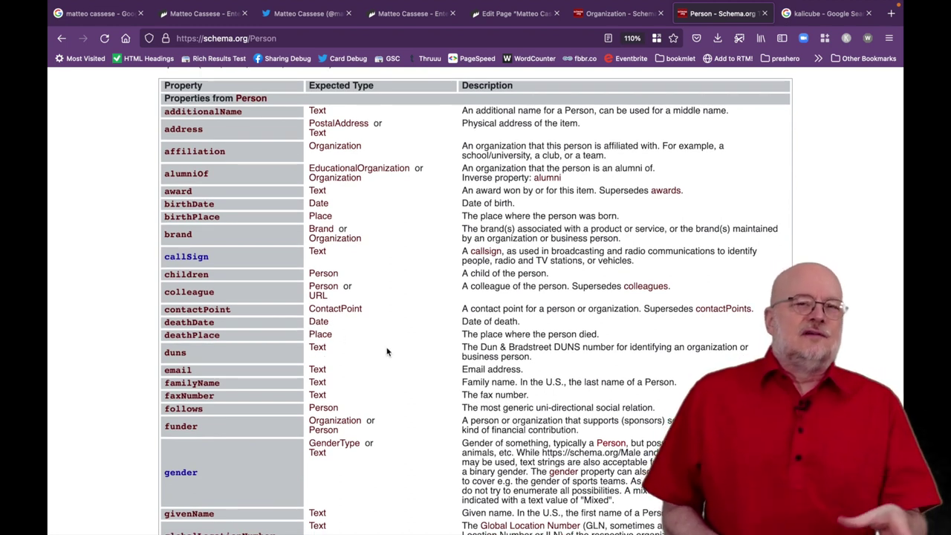
scroll(345, 339, "down", 1)
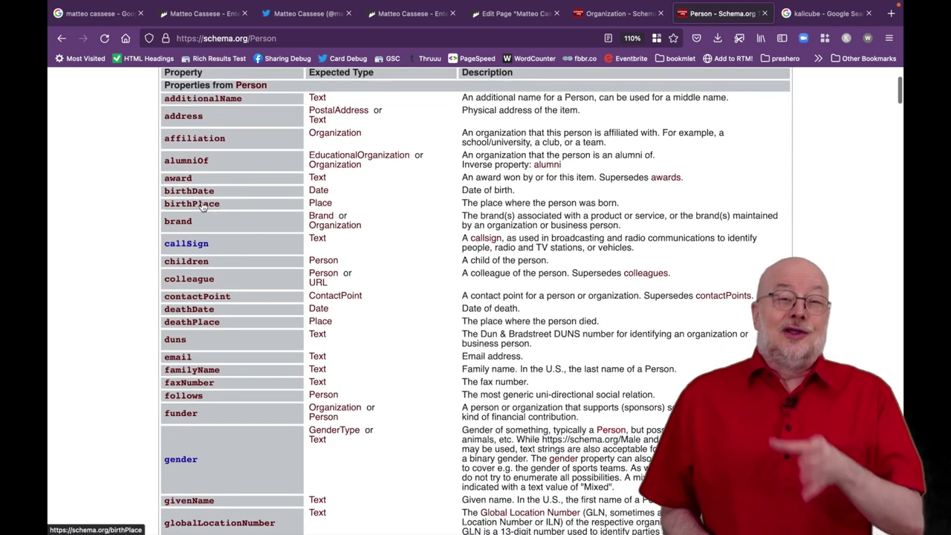
scroll(419, 231, "up", 2)
scroll(419, 231, "up", 2)
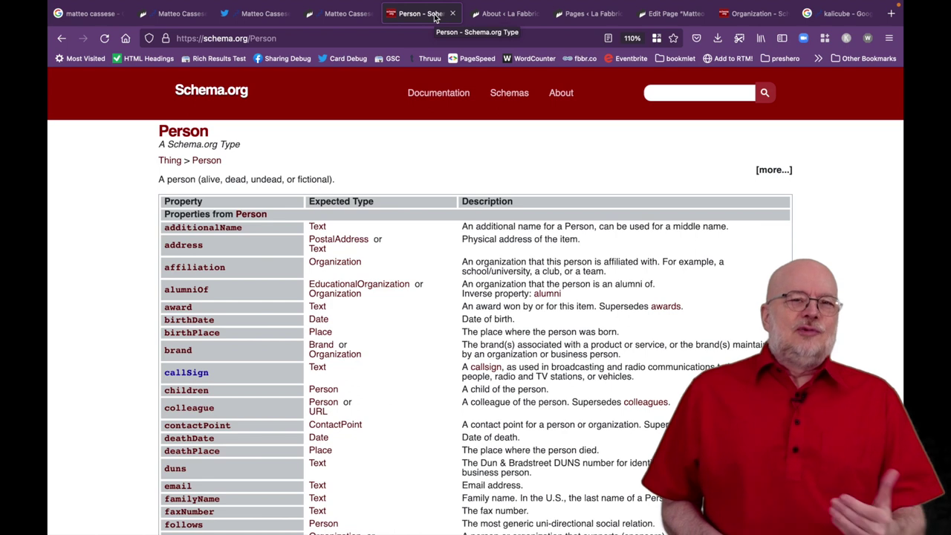
In the WordPress admin, show the Pages list filtered by the 'cassese' search.
left_click(495, 15)
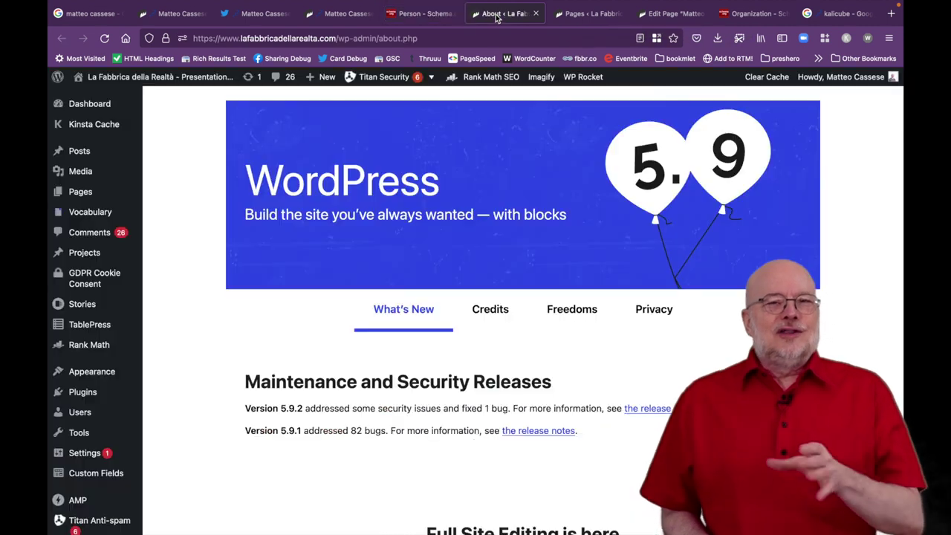
mouse_move(83, 191)
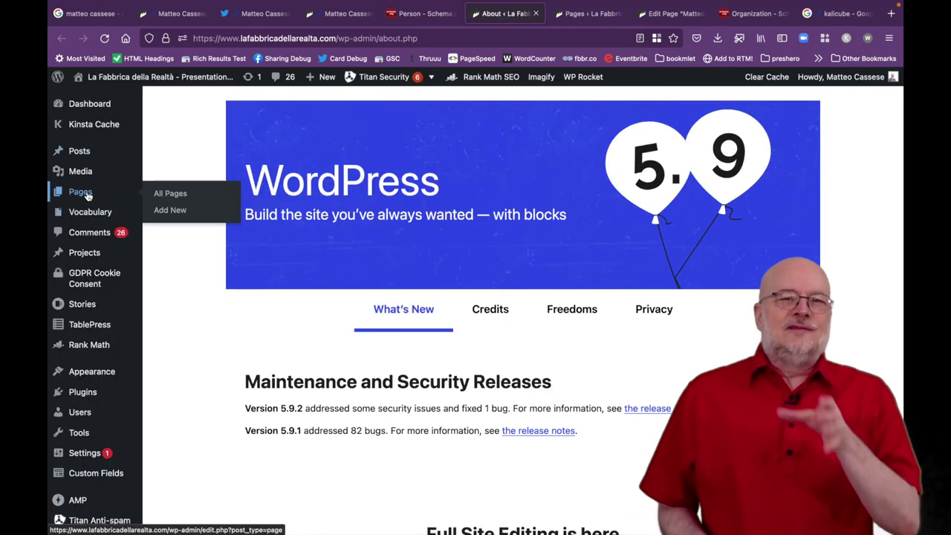
left_click(580, 18)
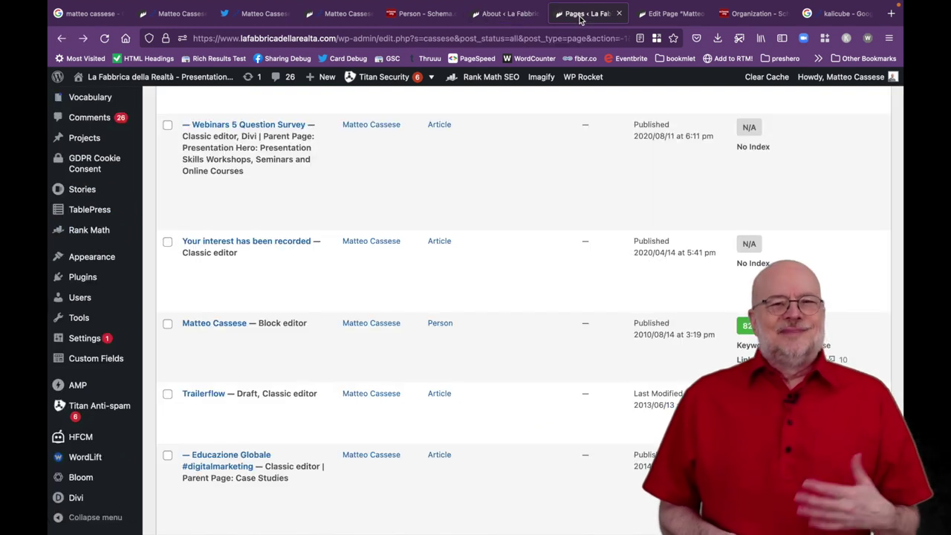
mouse_move(314, 271)
mouse_move(187, 325)
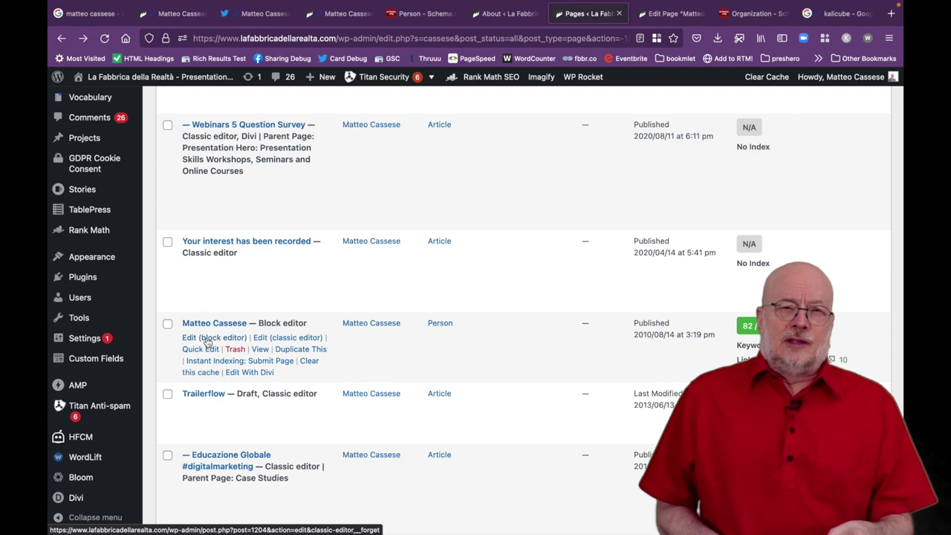
Edit the bio page in the block editor and show the WordLift content classification panel.
left_click(208, 338)
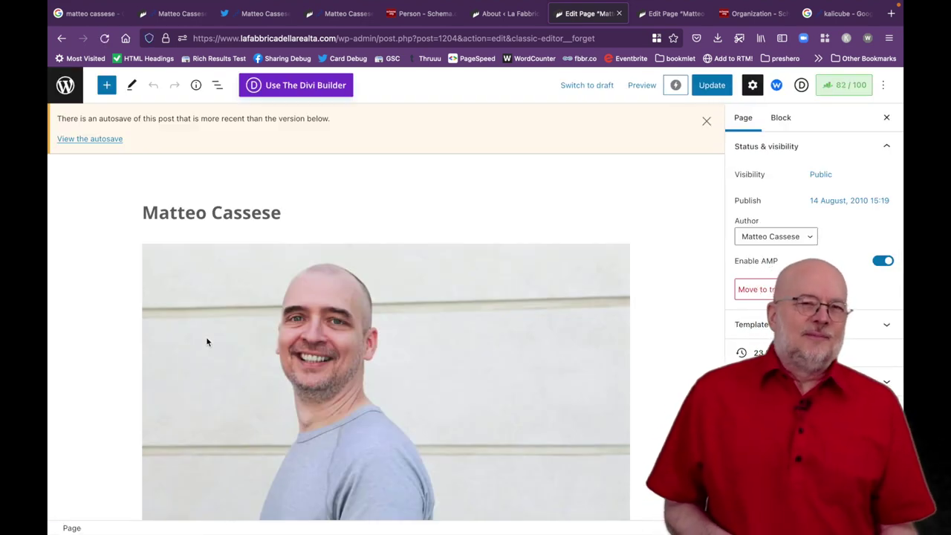
scroll(773, 131, "down", 3)
scroll(772, 130, "up", 3)
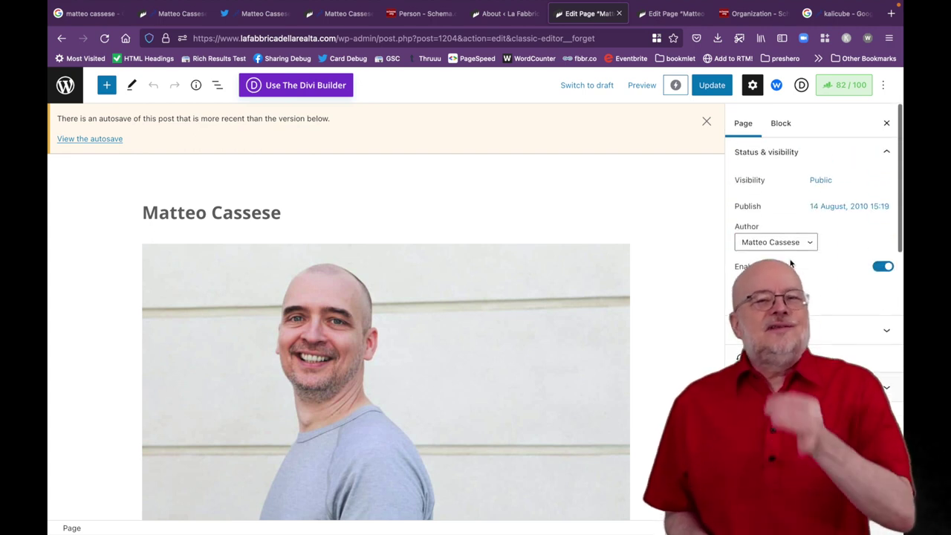
left_click(776, 86)
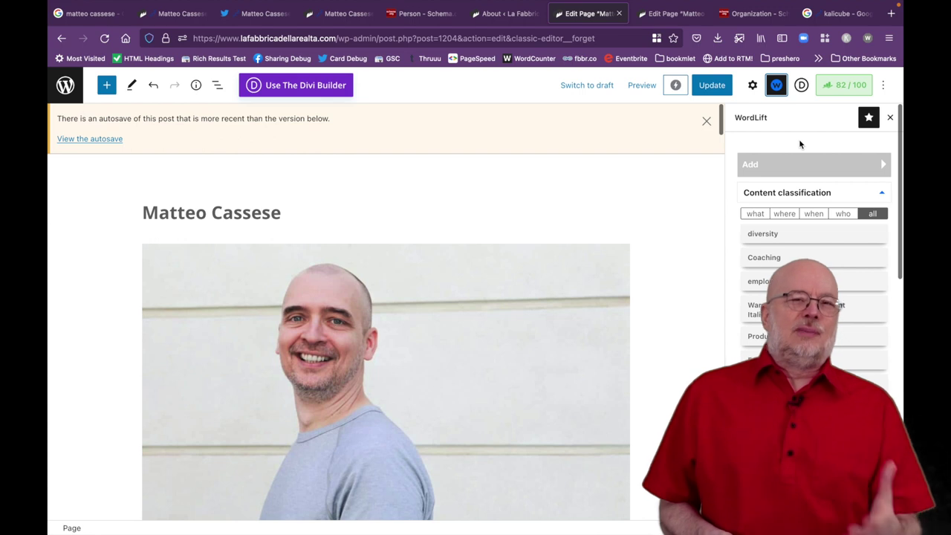
Confirm Person is checked under Entity Types and scroll to the knows and birthDate properties.
left_click(752, 87)
scroll(828, 283, "down", 5)
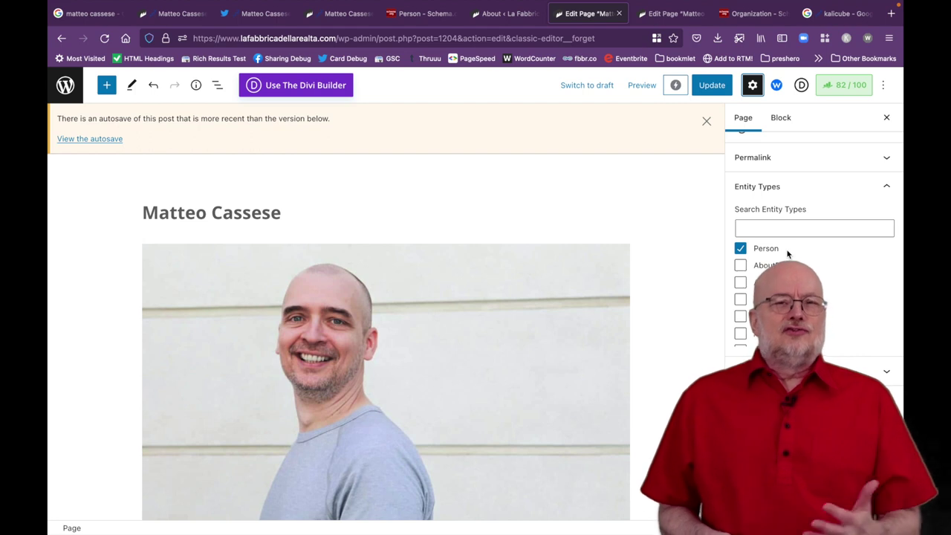
scroll(686, 362, "down", 5)
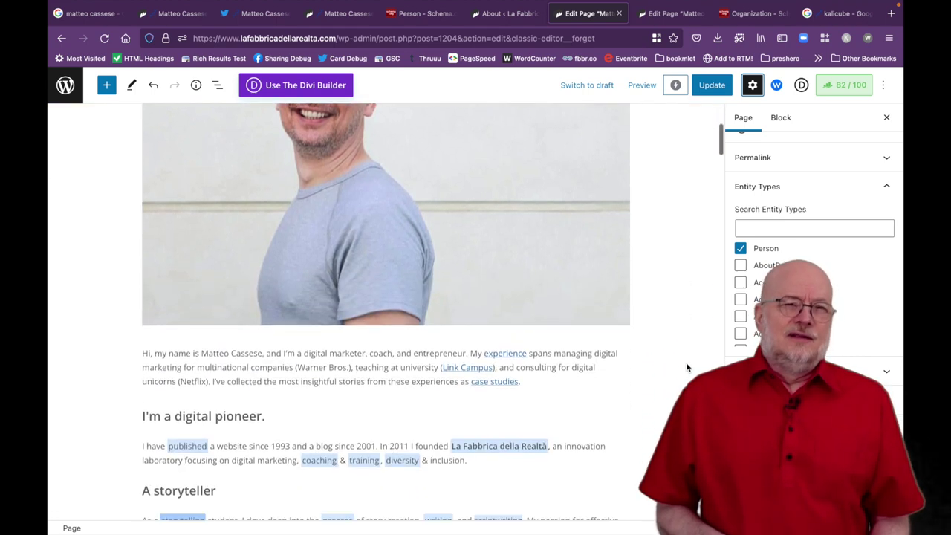
scroll(686, 362, "down", 20)
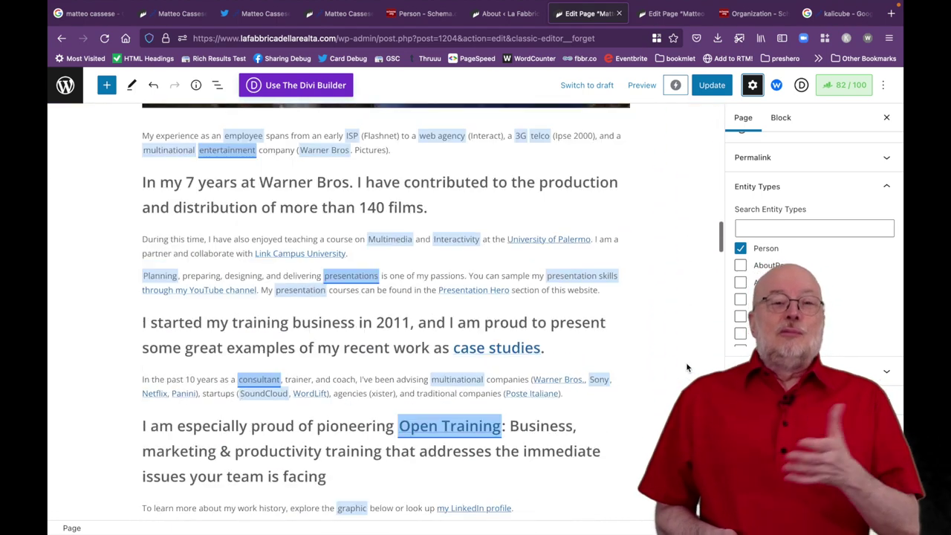
scroll(685, 361, "down", 20)
scroll(685, 362, "down", 20)
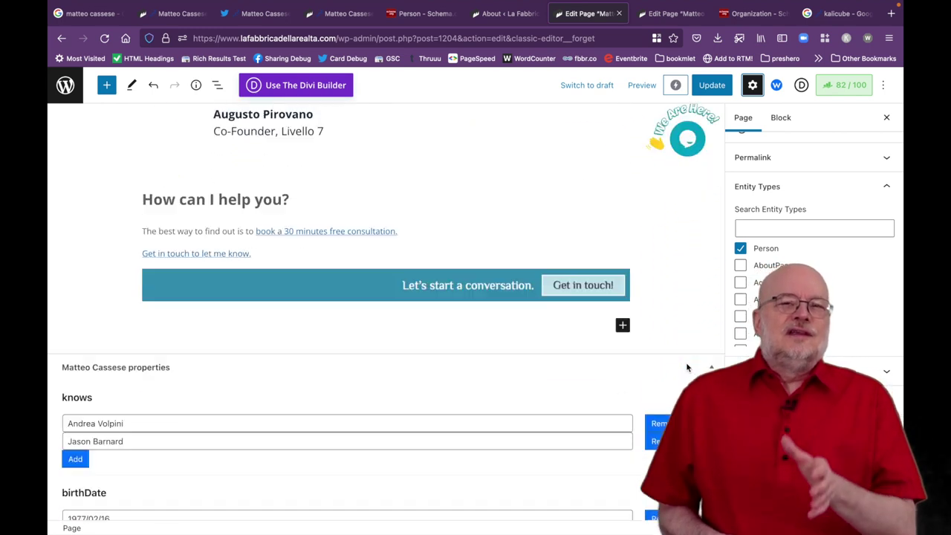
scroll(685, 362, "down", 10)
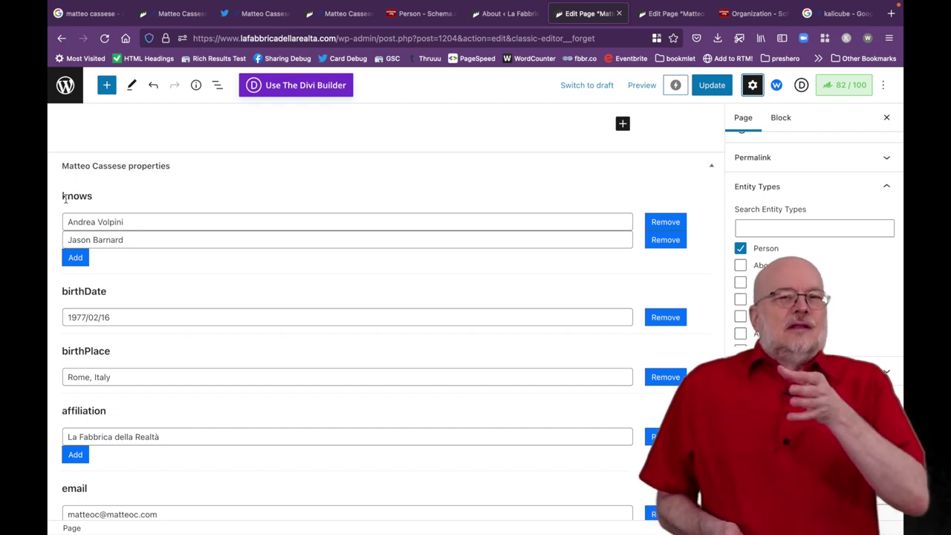
left_click_drag(65, 197, 153, 197)
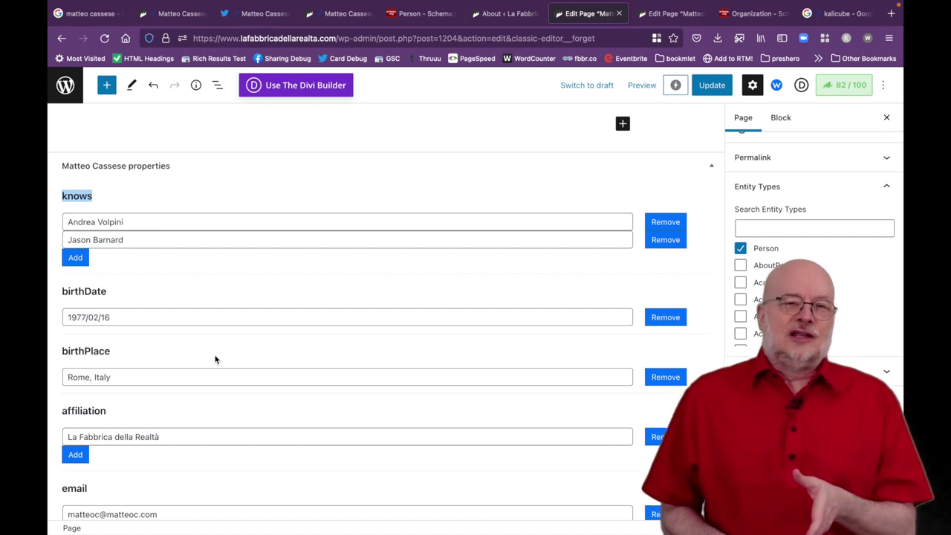
left_click_drag(125, 239, 66, 239)
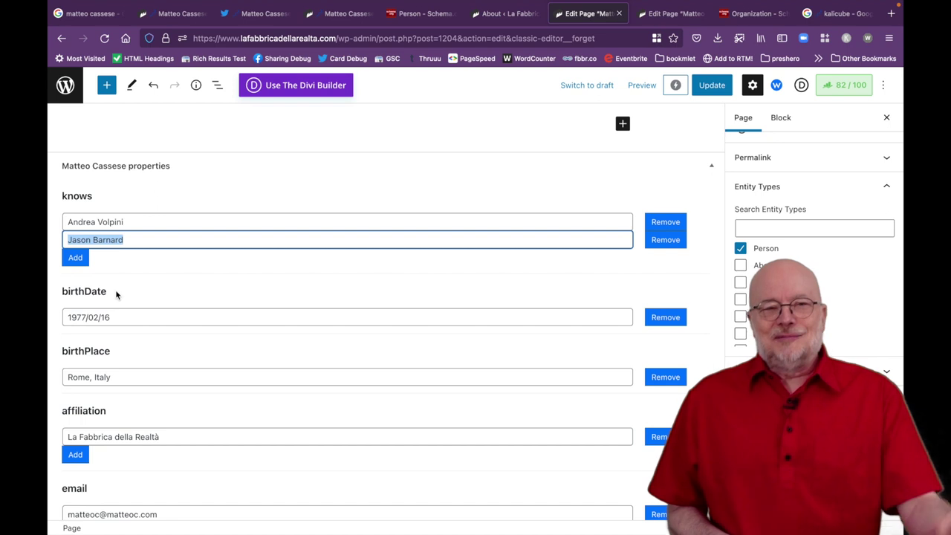
left_click_drag(128, 217, 57, 222)
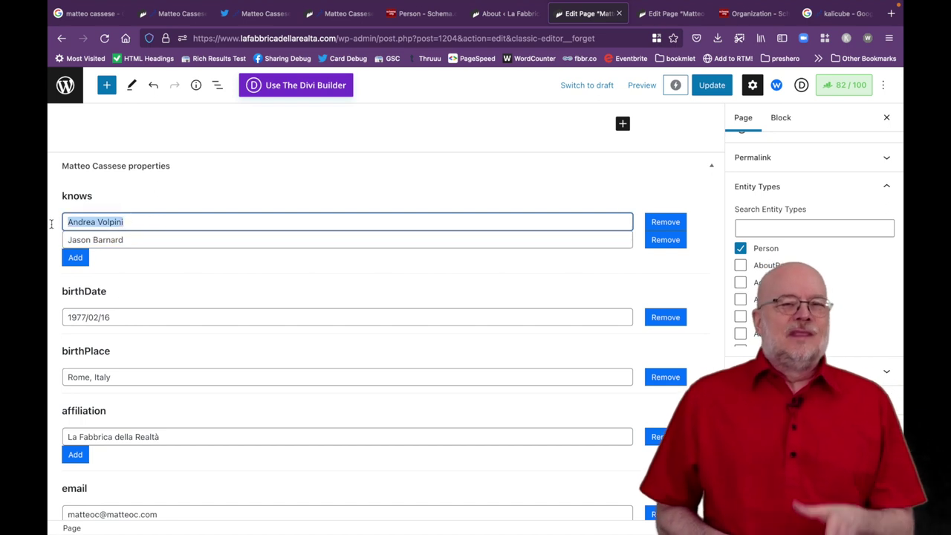
left_click(136, 276)
scroll(136, 277, "down", 2)
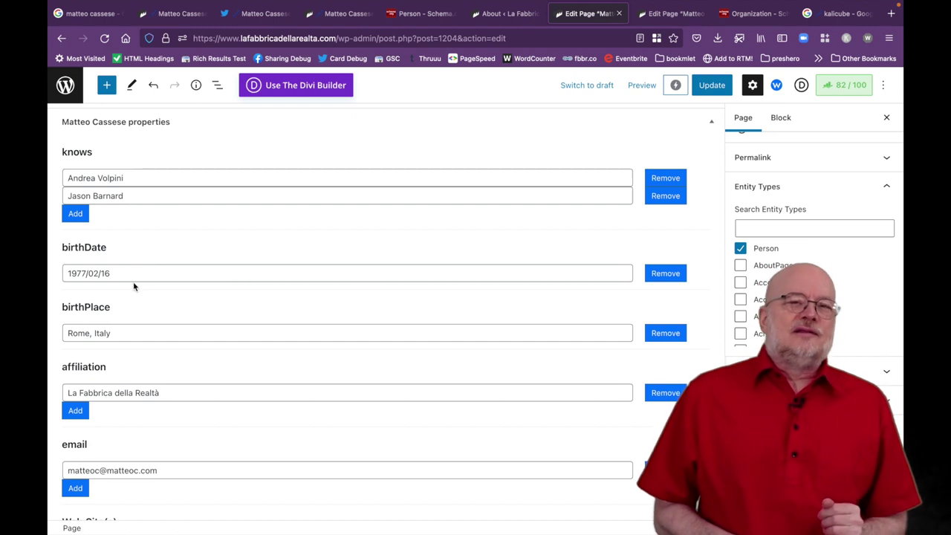
scroll(133, 286, "down", 2)
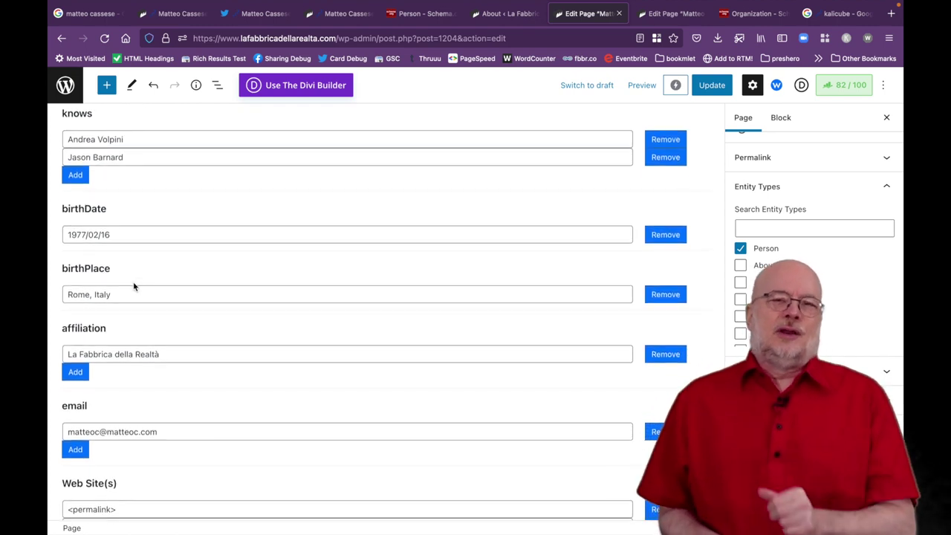
left_click_drag(121, 294, 65, 293)
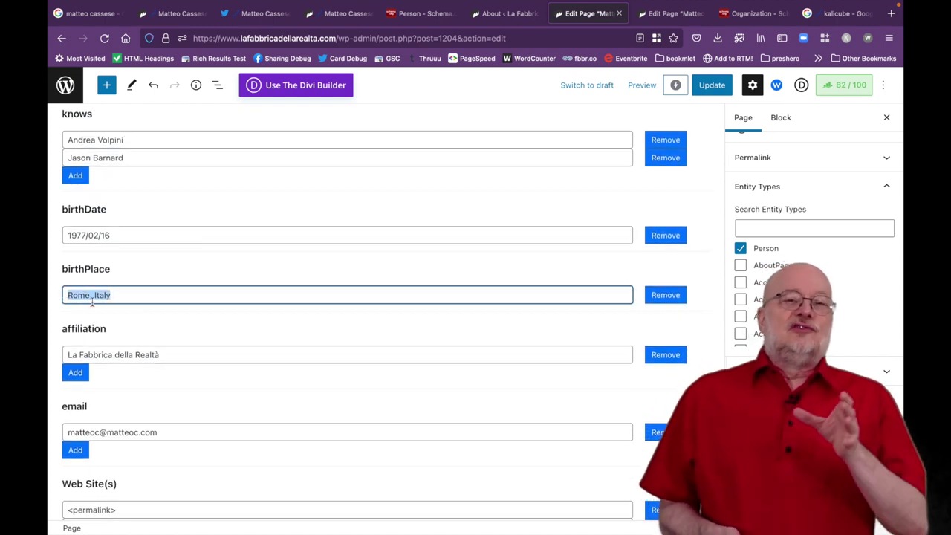
left_click(130, 315)
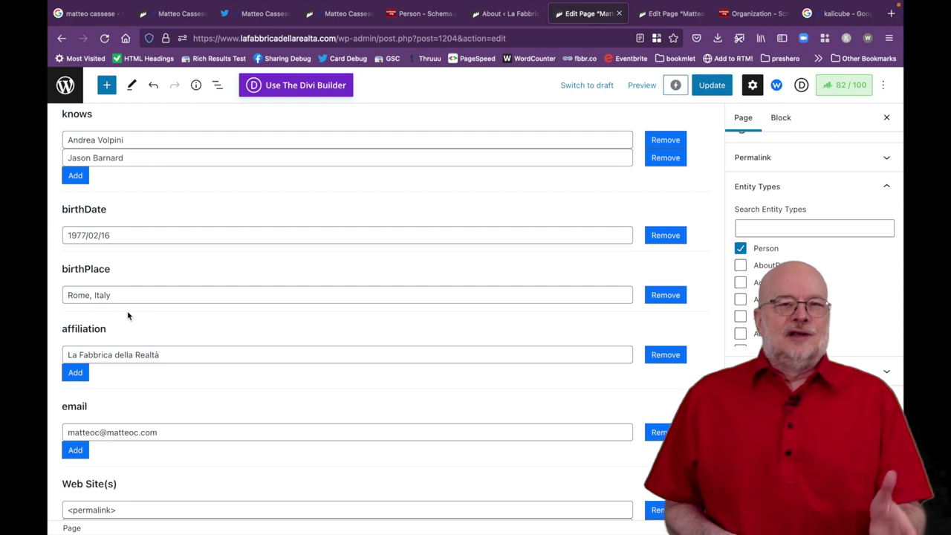
scroll(127, 311, "down", 2)
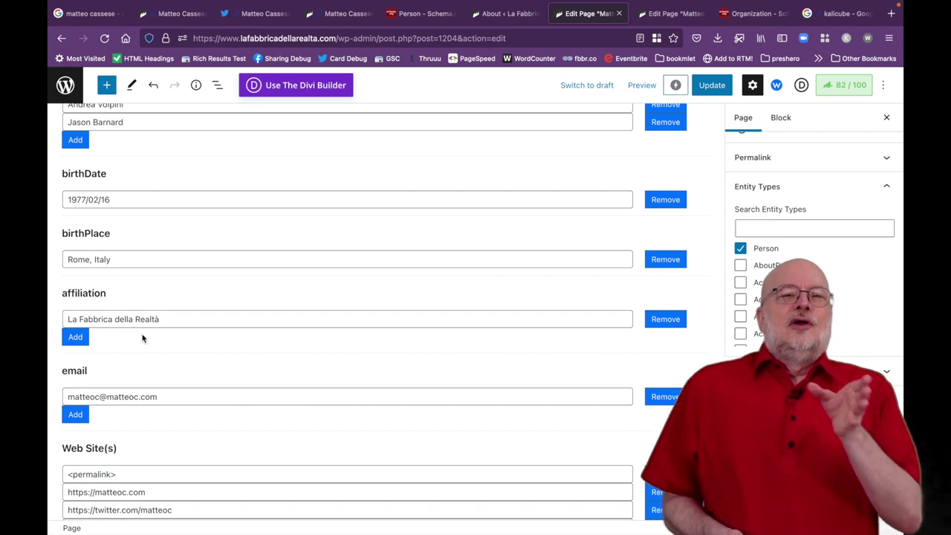
scroll(142, 339, "down", 1)
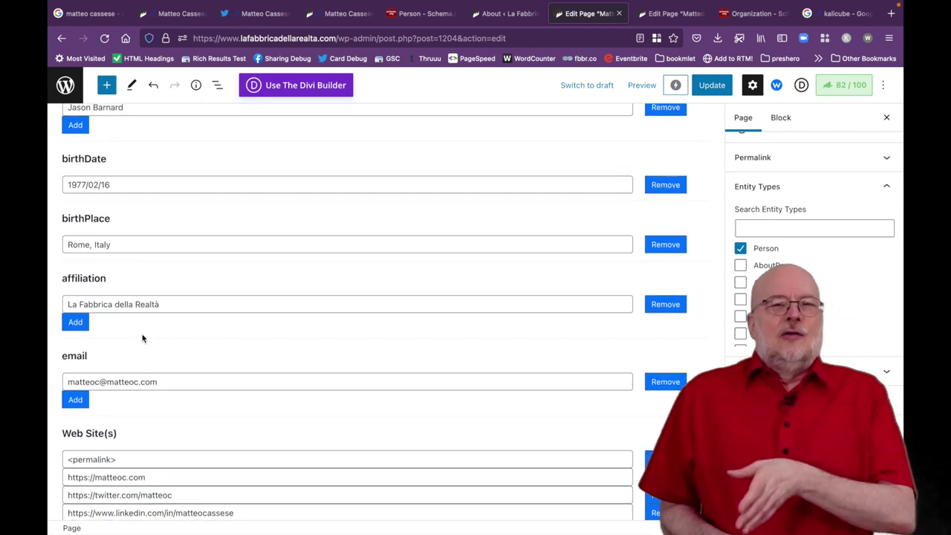
left_click_drag(165, 305, 64, 306)
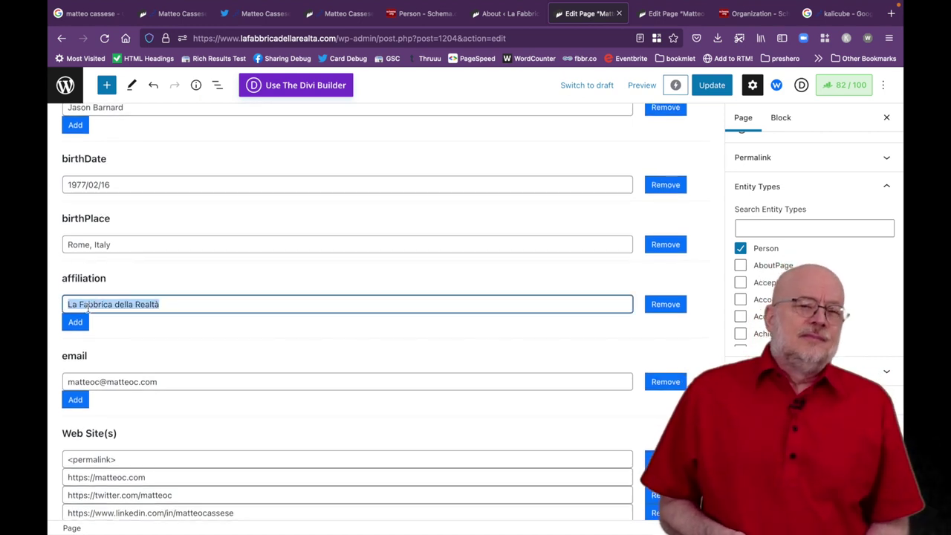
left_click(152, 341)
scroll(152, 341, "down", 5)
scroll(153, 343, "down", 2)
left_click_drag(163, 279, 66, 279)
left_click(162, 313)
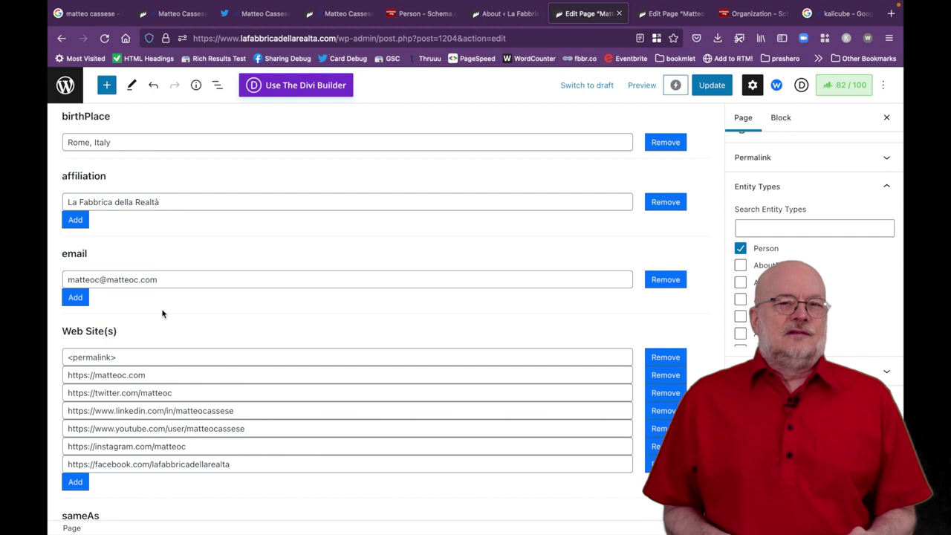
Review the Web Site(s) entries: matteoc.com, twitter.com, LinkedIn and YouTube.
scroll(162, 313, "down", 5)
left_click_drag(169, 297, 57, 298)
left_click_drag(202, 315, 61, 320)
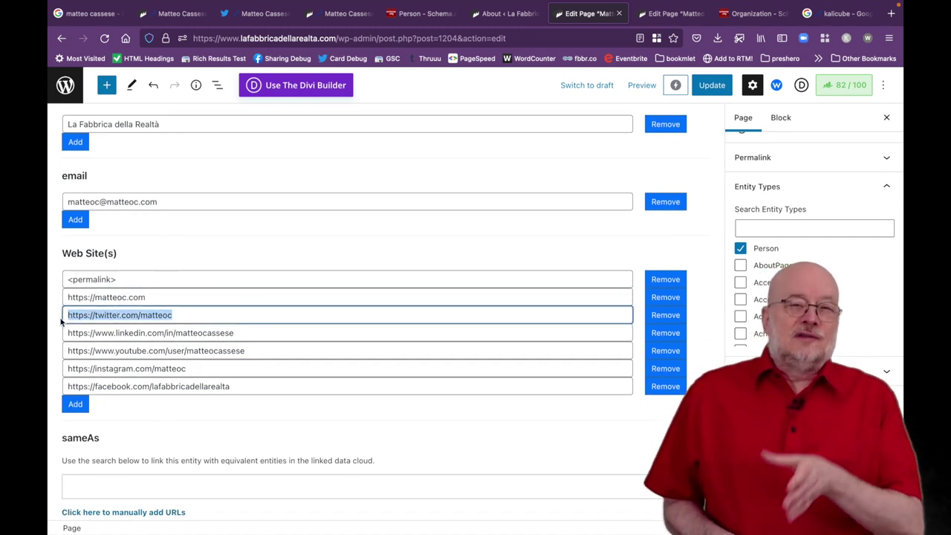
left_click(190, 320)
left_click(243, 337)
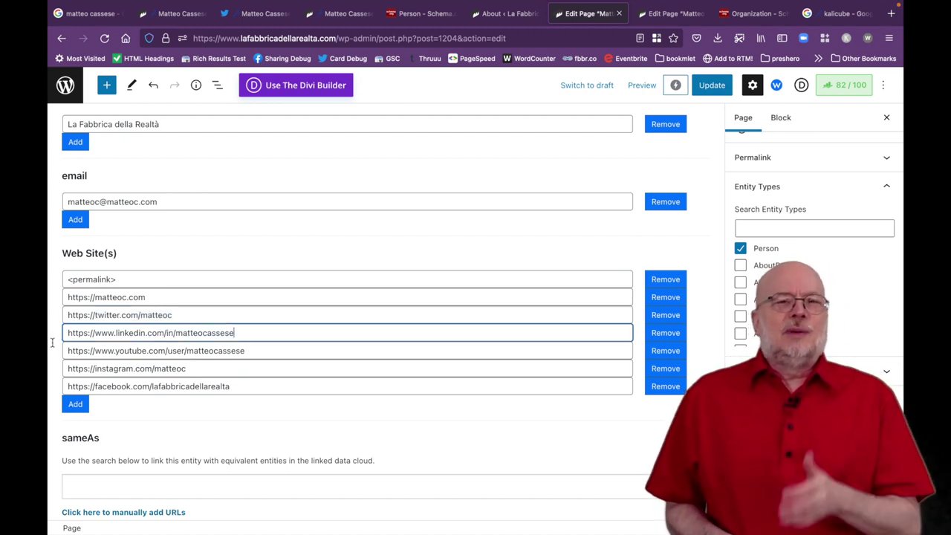
key("super+a")
left_click(131, 350)
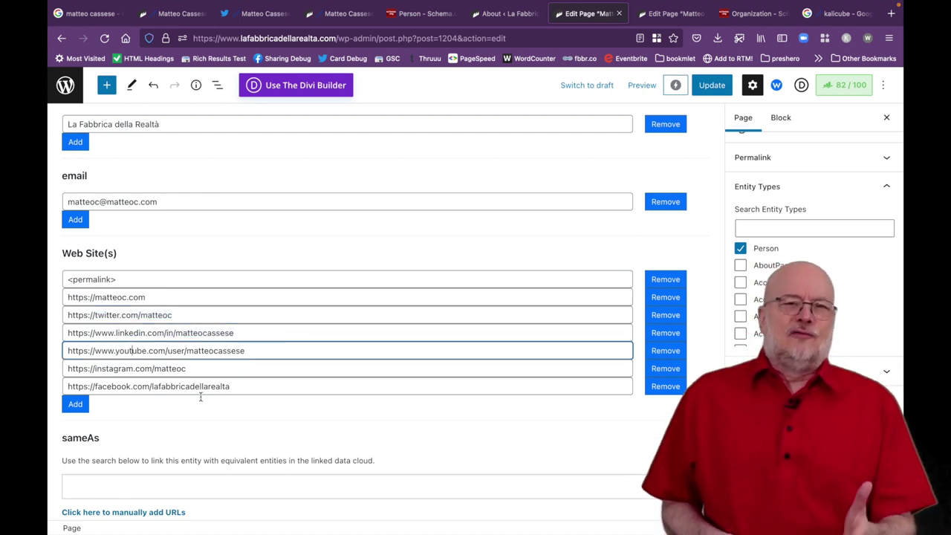
Check the sameAs URLs, then switch to the published person page and select its address.
scroll(235, 422, "down", 2)
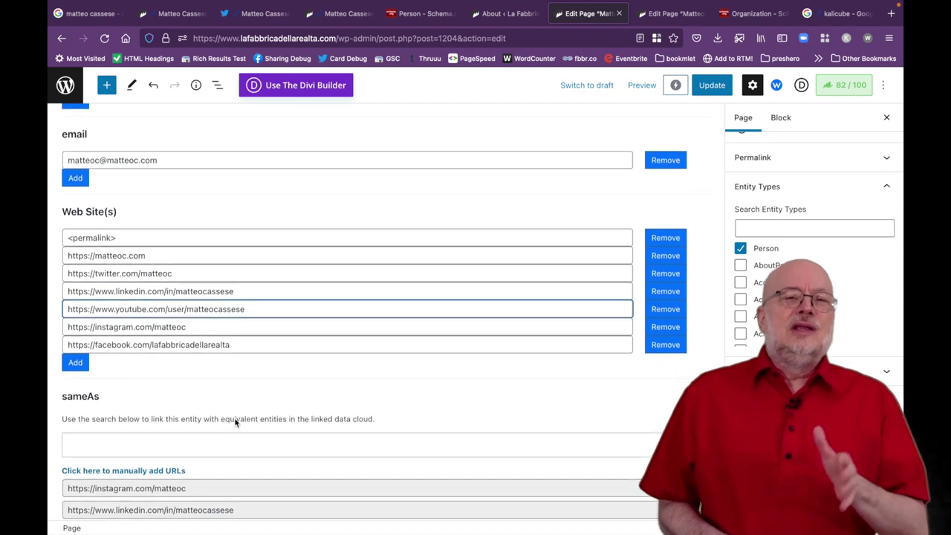
scroll(236, 421, "down", 3)
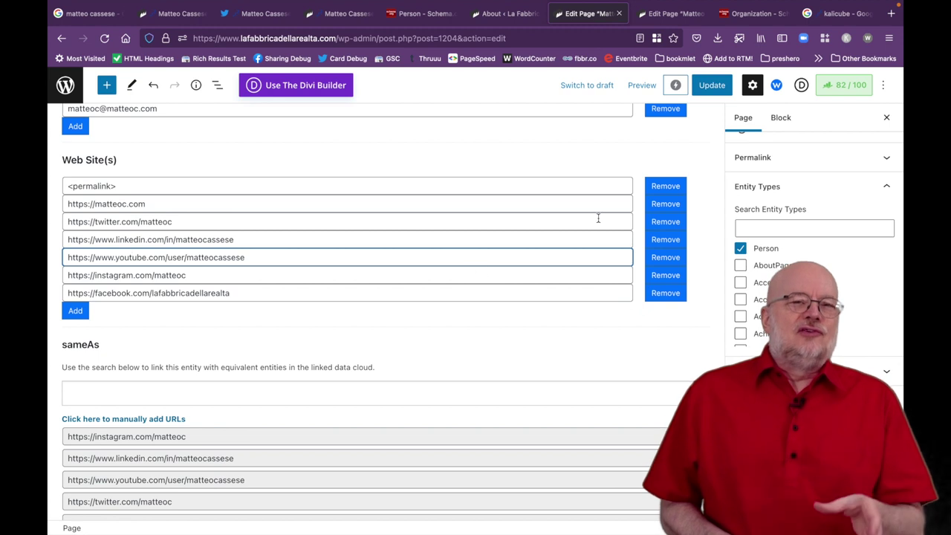
scroll(592, 186, "up", 5)
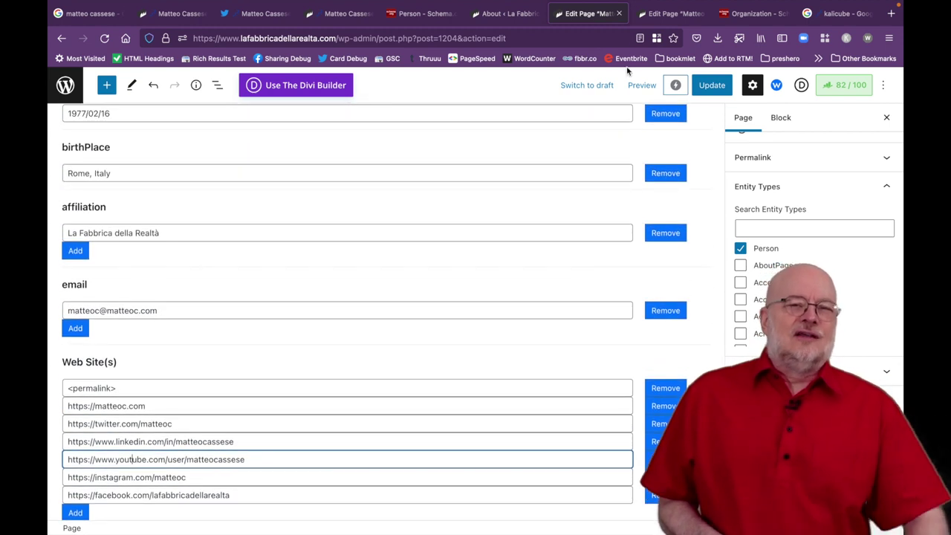
left_click(657, 18)
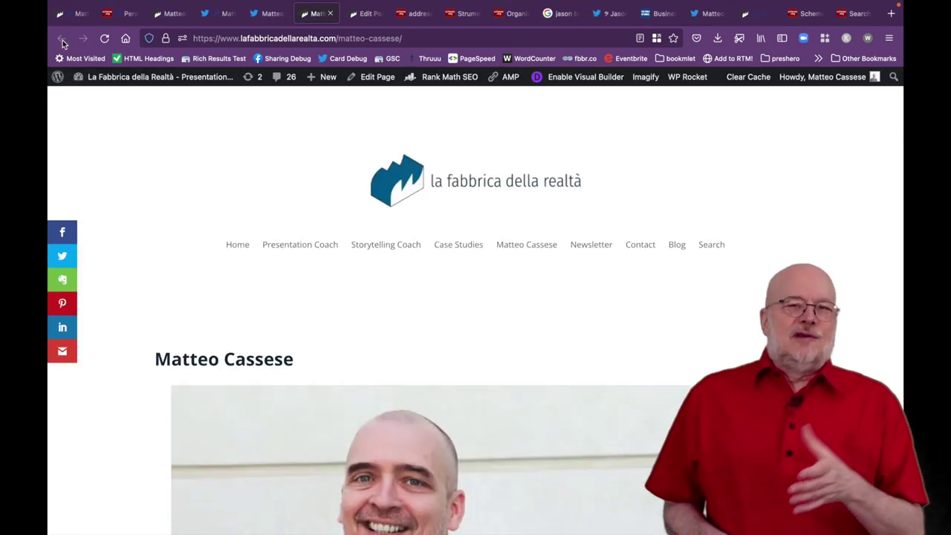
left_click(220, 34)
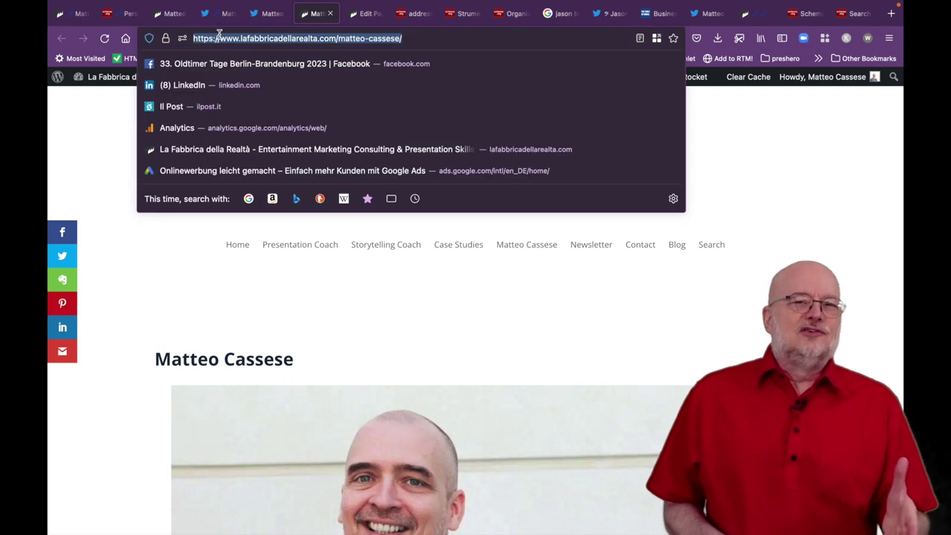
Search Google for the person's full name.
type("matteo cassese")
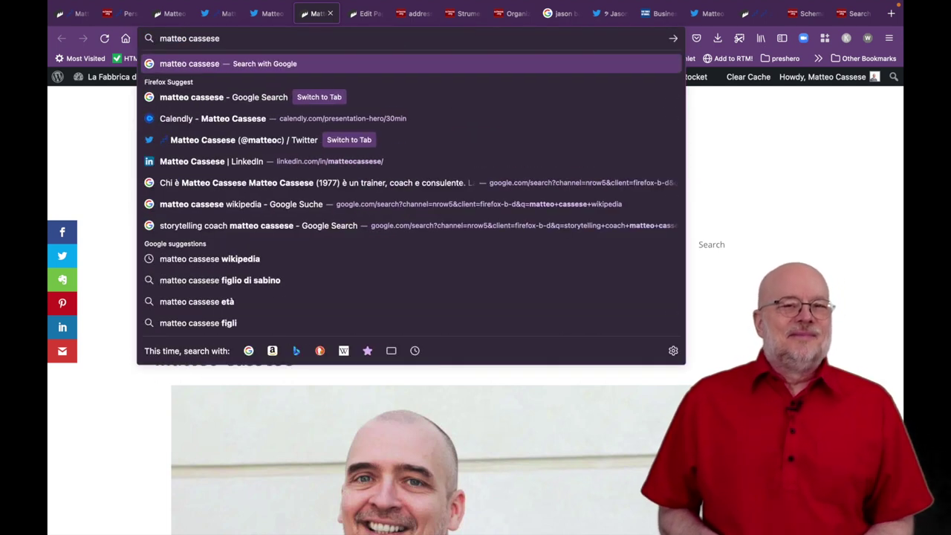
key("Return")
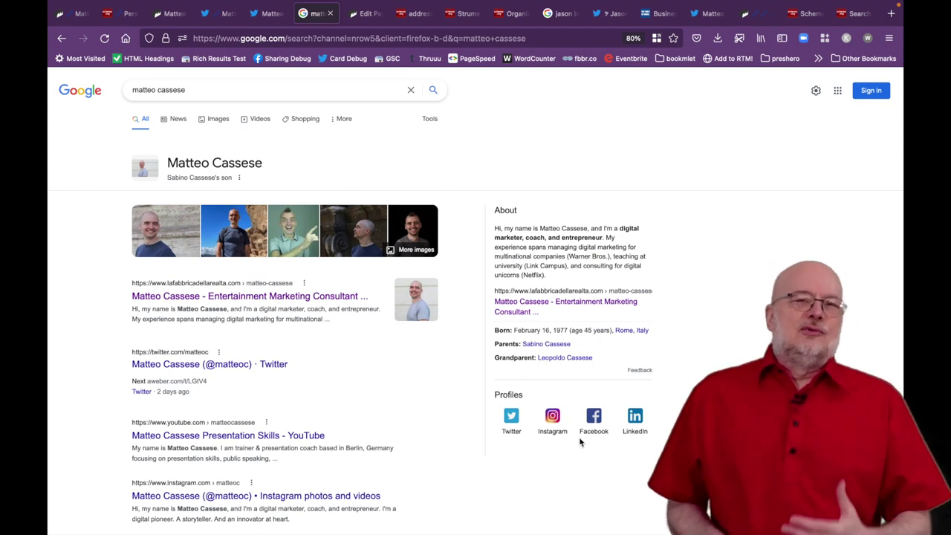
Open the Knowledge Panel's Twitter profile in a new tab and follow its website link to the profile page.
right_click(511, 432)
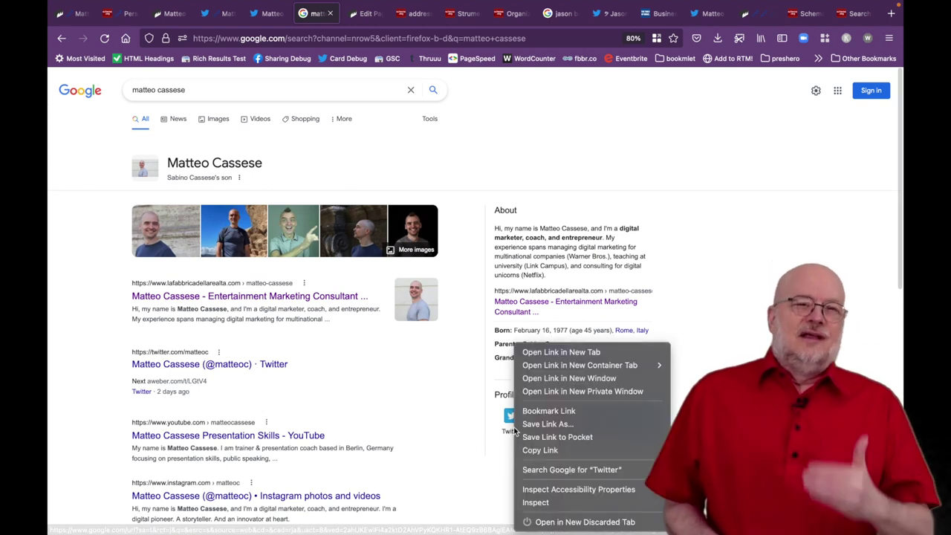
left_click(536, 359)
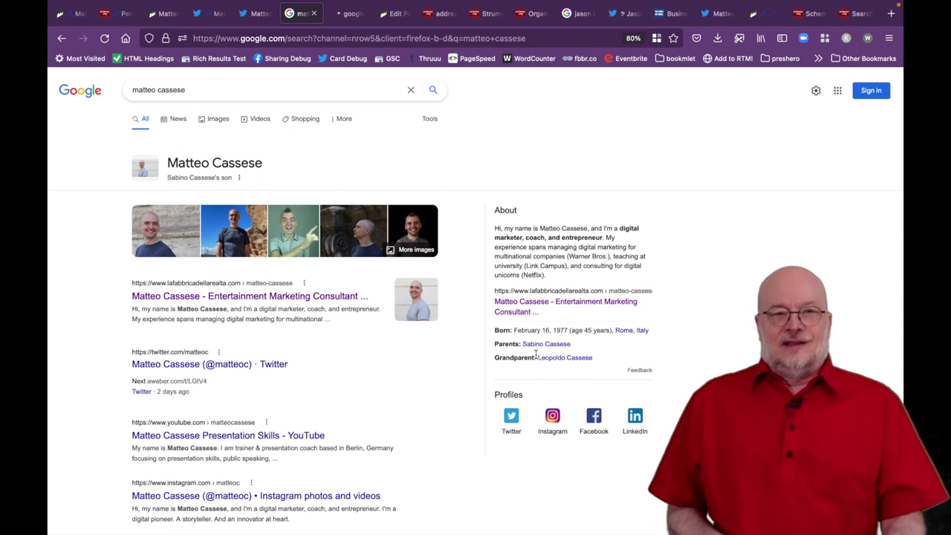
left_click(349, 18)
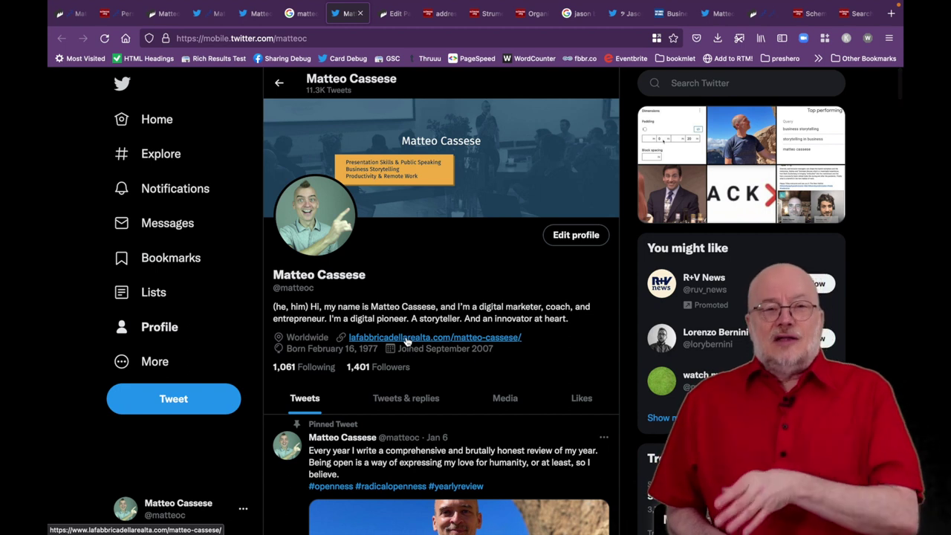
left_click(407, 338)
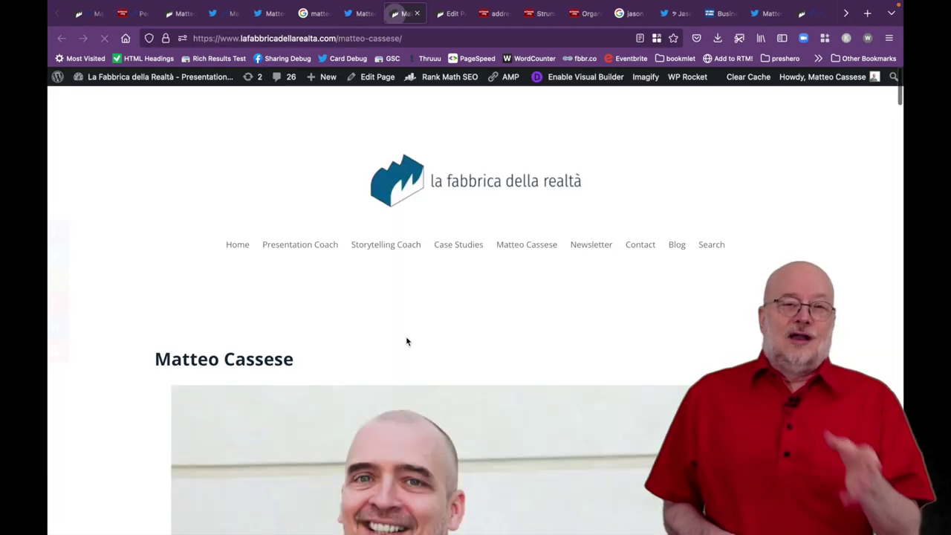
scroll(406, 341, "down", 1)
scroll(405, 341, "up", 1)
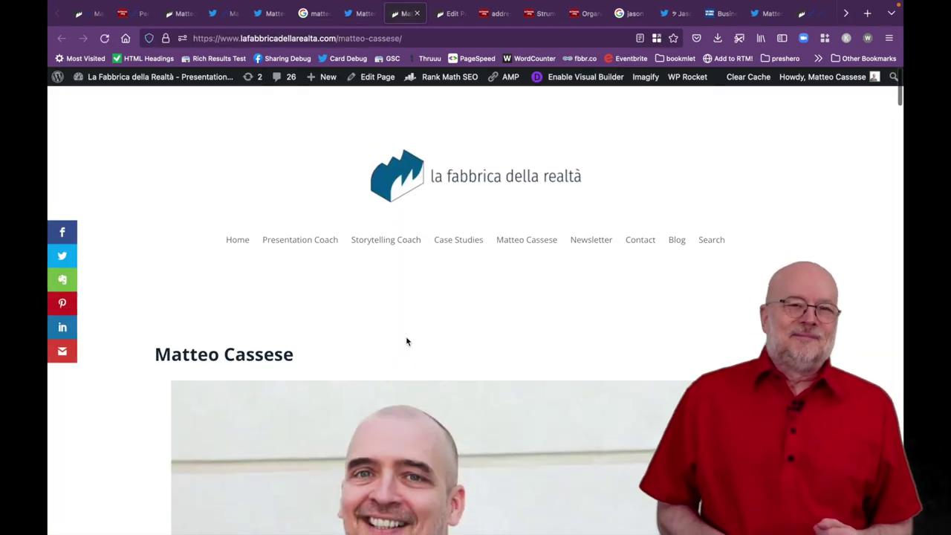
Bring up the About Us page editor and its Organization entity type with legalName, founder, email, telephone.
left_click(450, 15)
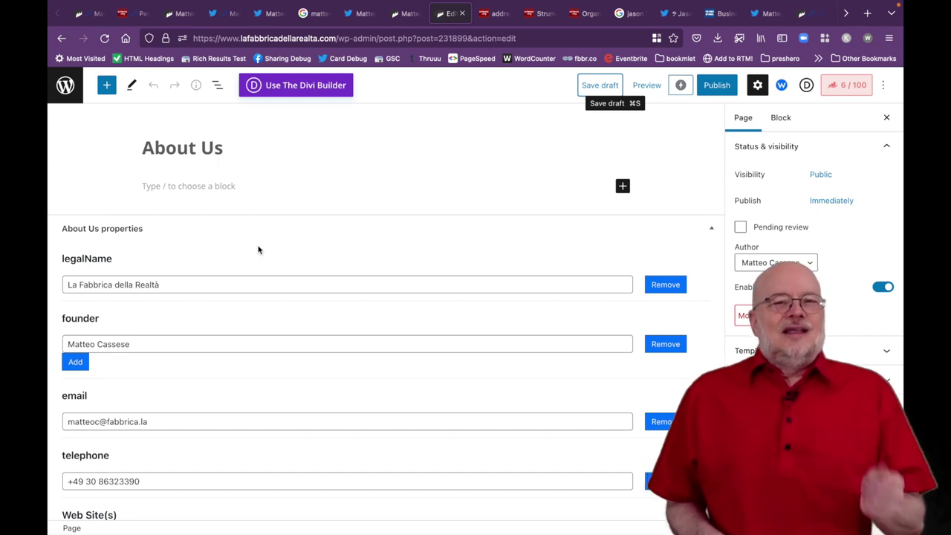
scroll(814, 223, "down", 5)
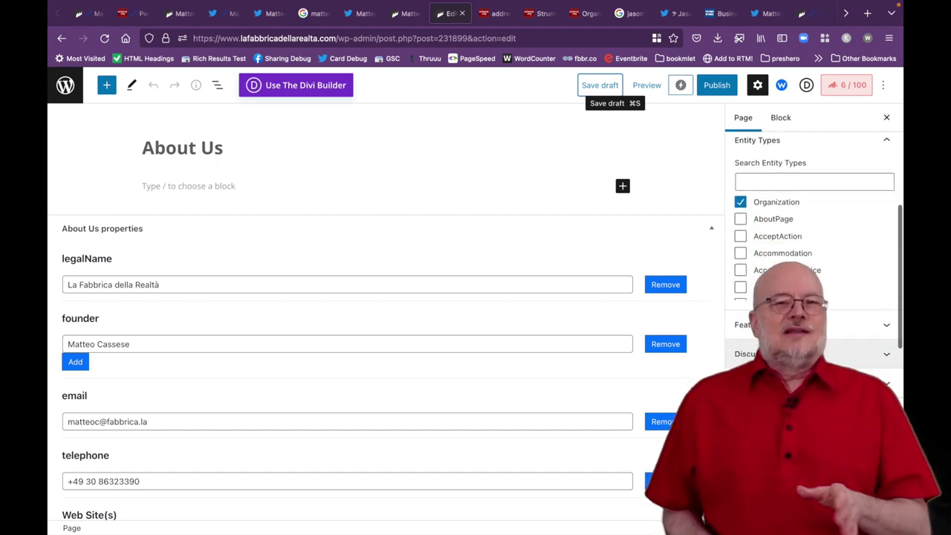